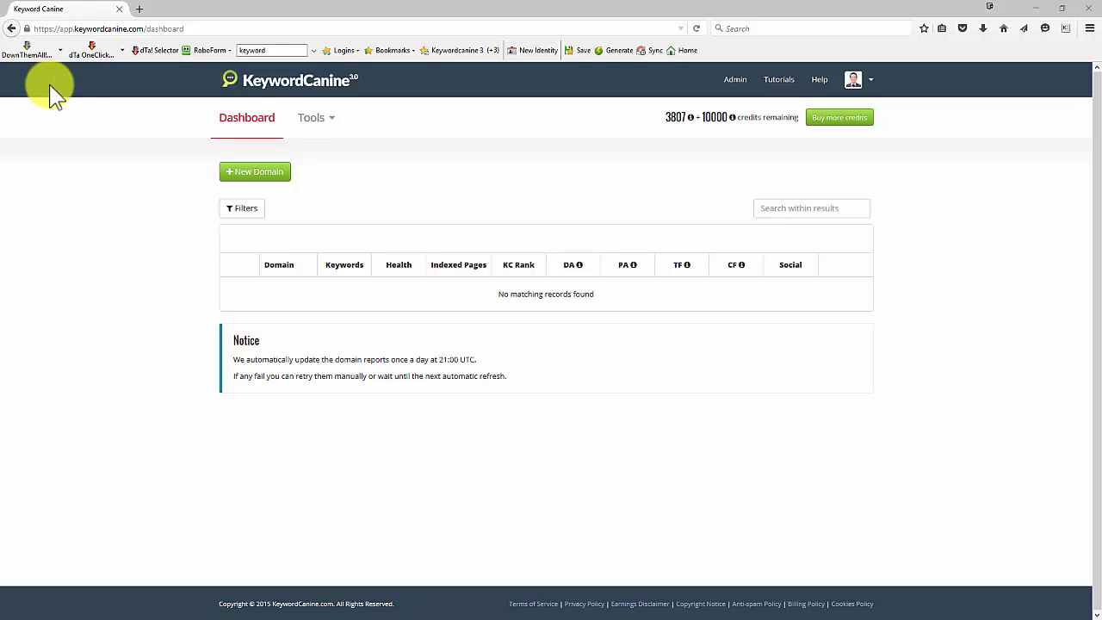
click(248, 172)
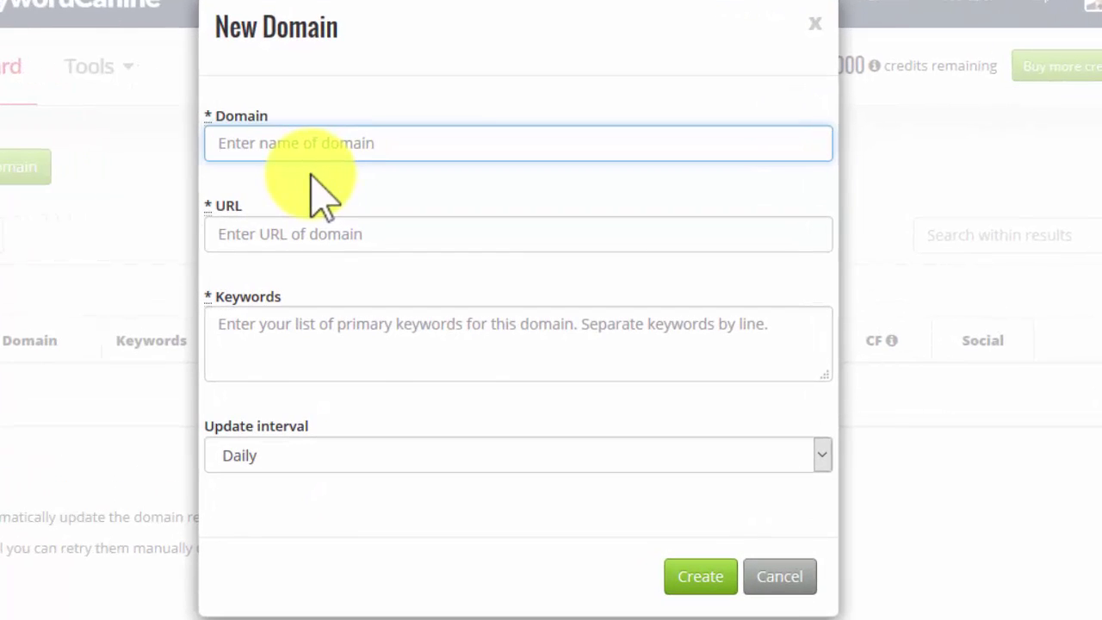
text(EWLE)
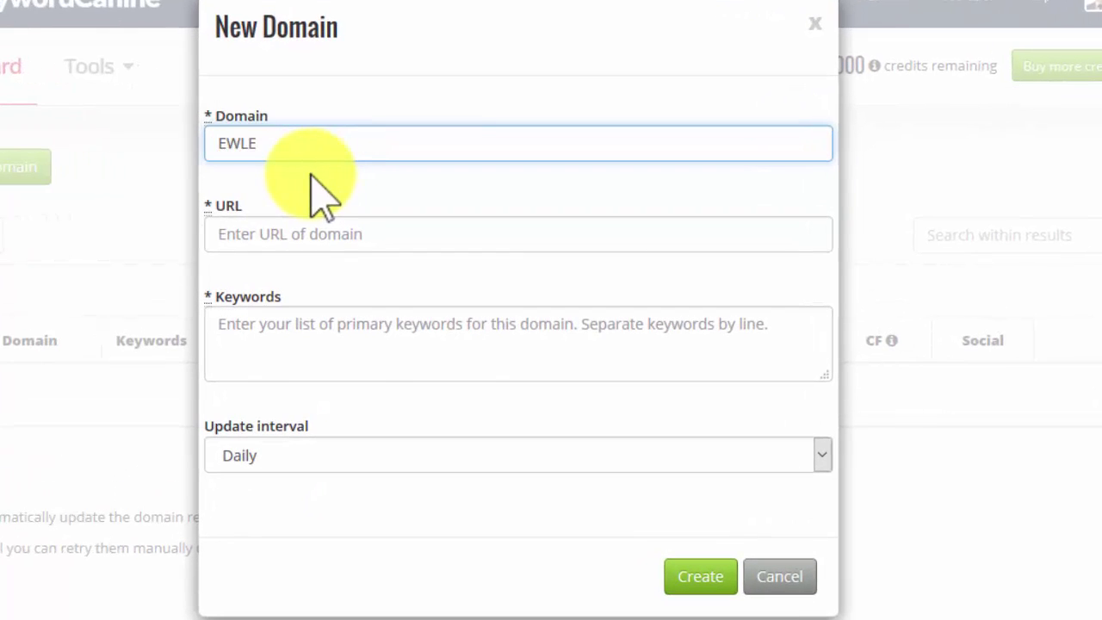
click(266, 243)
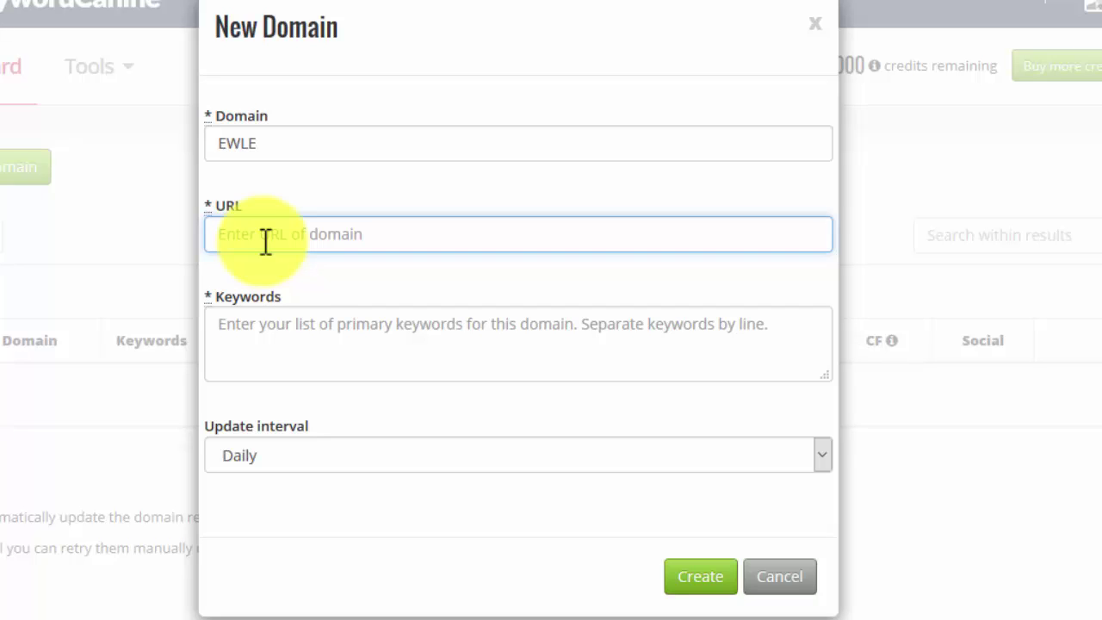
text(http://easiest-weight-loss-ever.com/)
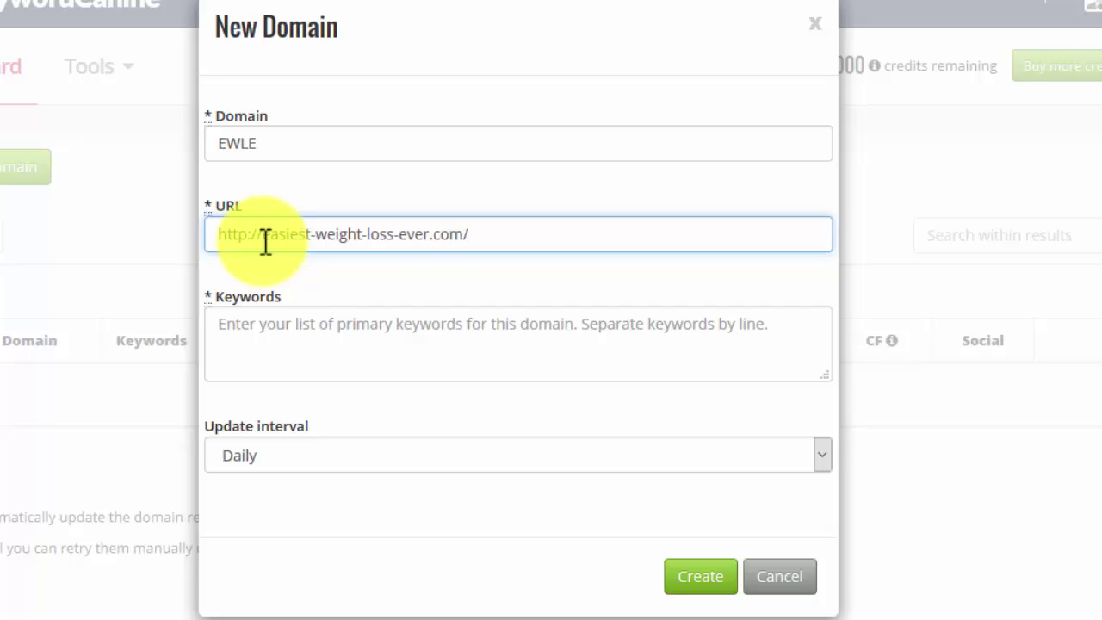
click(363, 355)
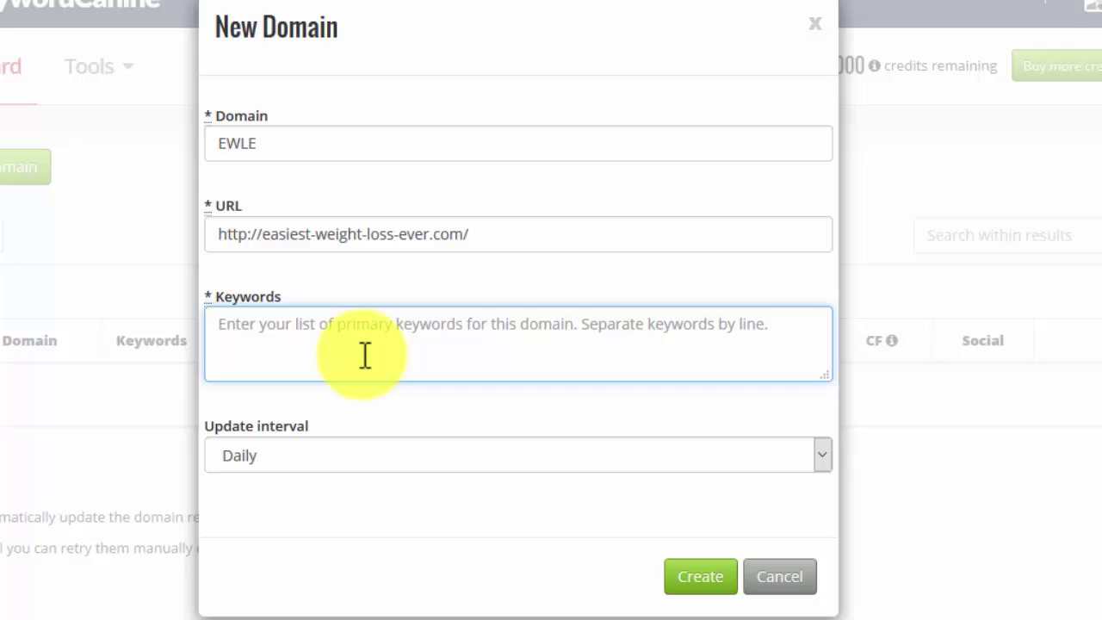
text(weight loss)
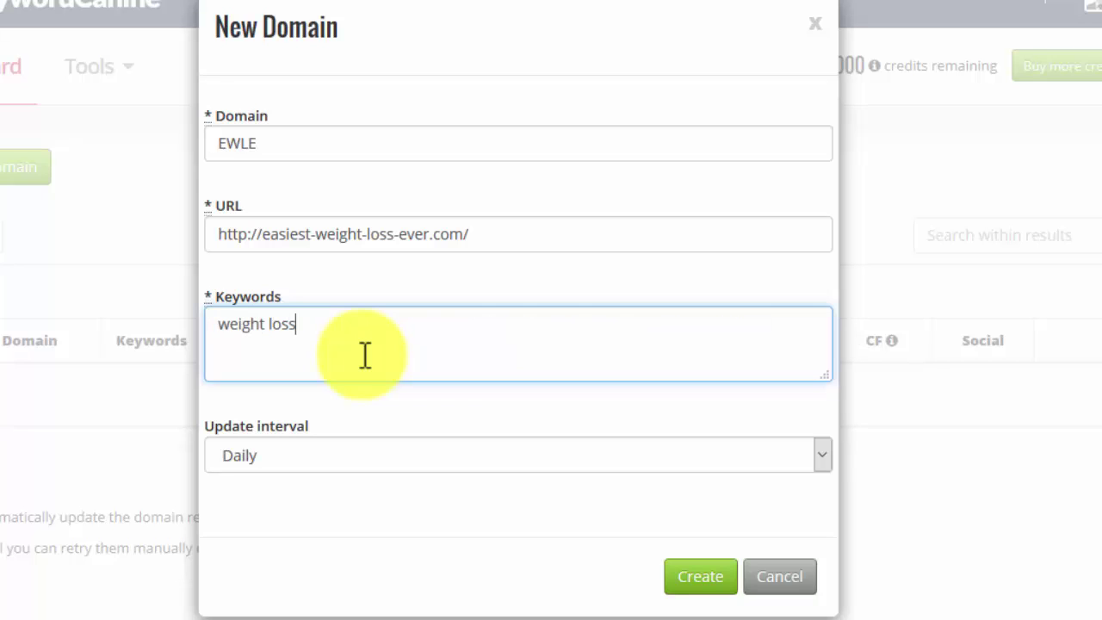
key(Return)
text(weight loss program)
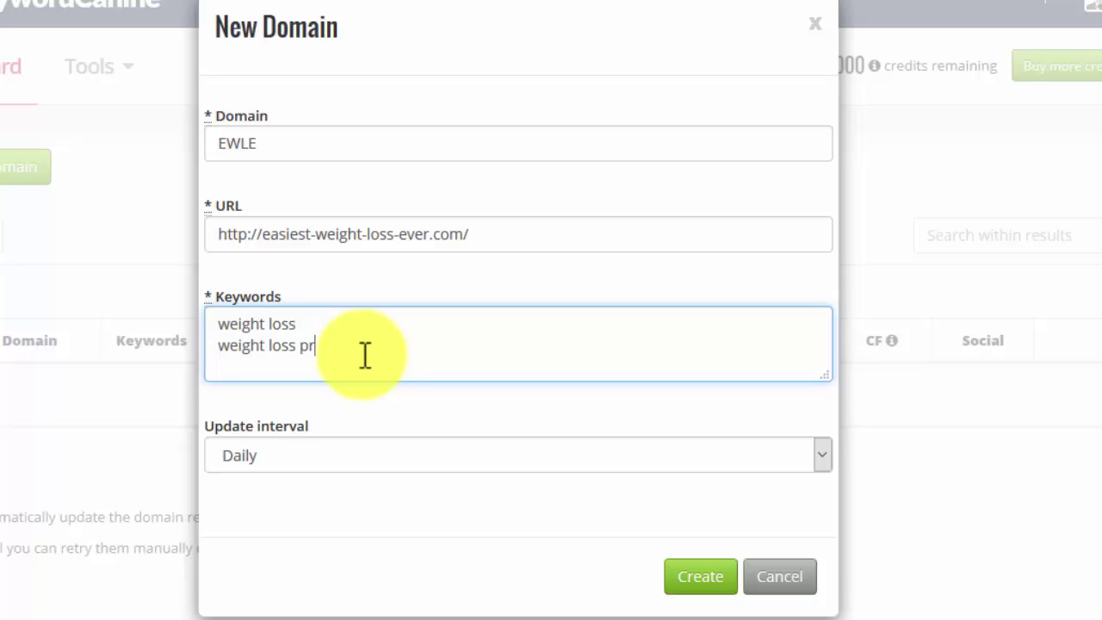
text(s)
Create the EWLE domain, which then shows 5 issues, 2213 indexed pages, DA 21 and PA 32.
click(696, 583)
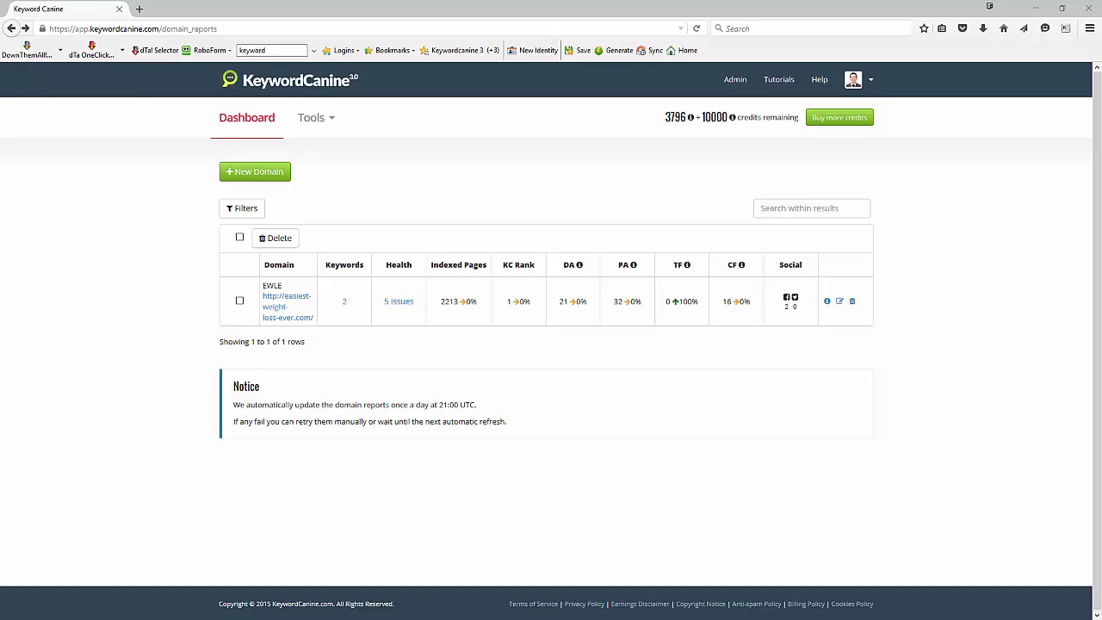
Open EWLE's rank trackers for 'weight loss' and 'weight loss programs' on Google, United States.
click(344, 306)
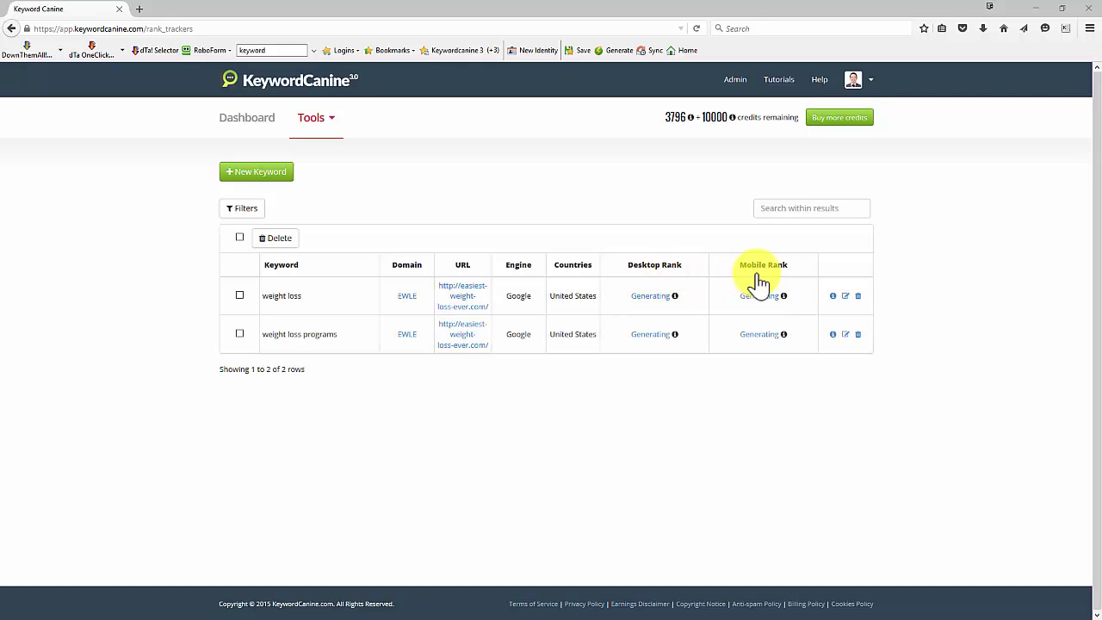
From the dashboard, open EWLE's 5-issue health report and highlight page speed 67 and the mobile score.
click(249, 120)
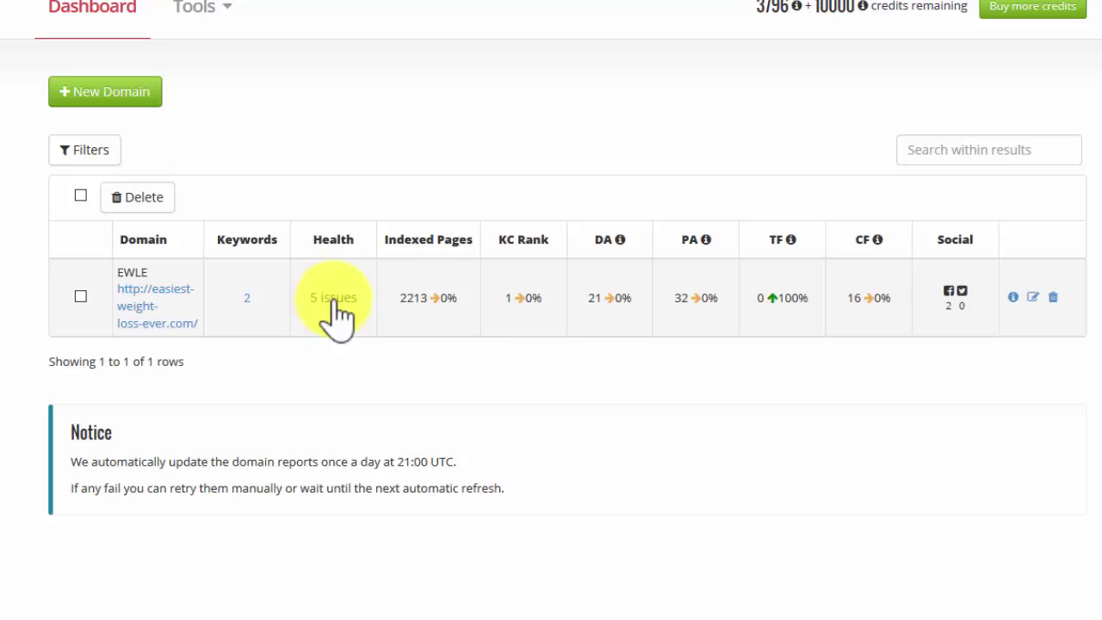
click(336, 301)
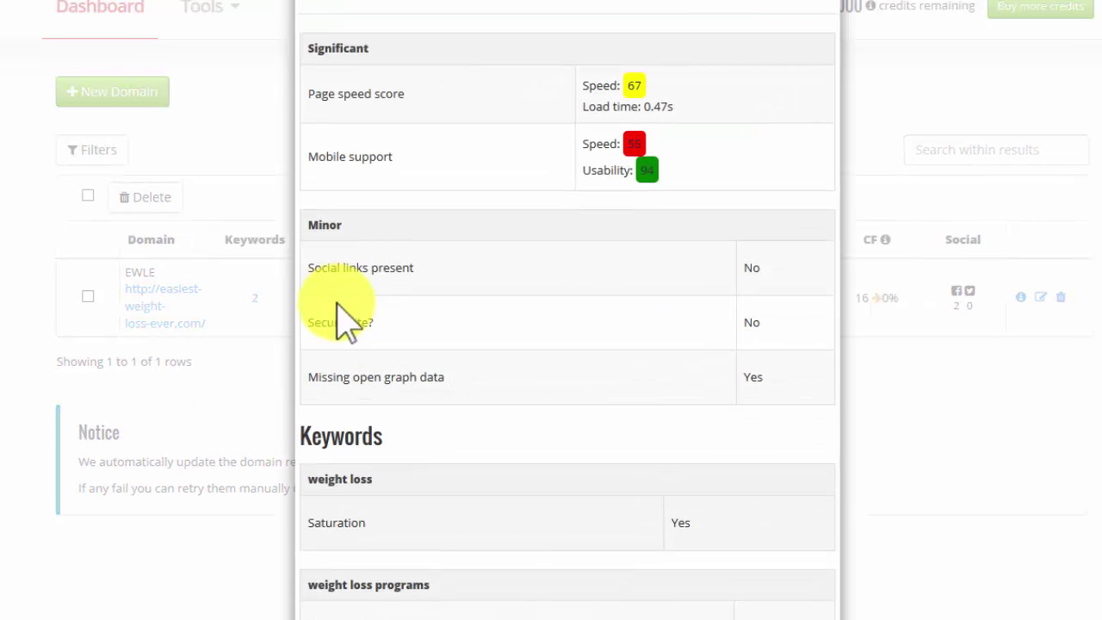
click(627, 85)
click(648, 86)
double_click(630, 86)
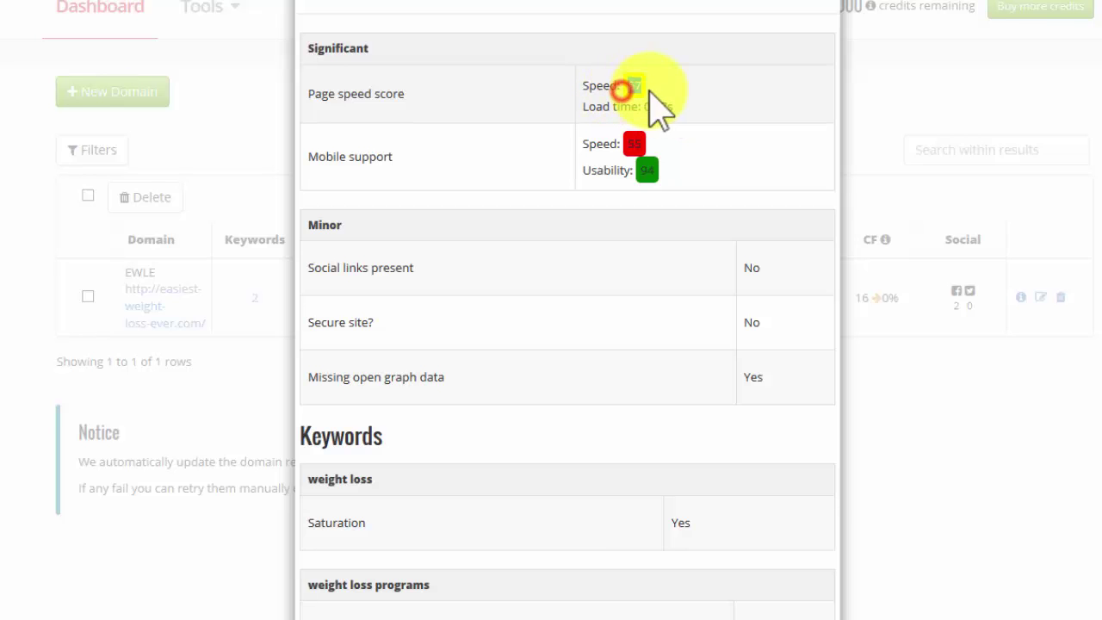
click(630, 144)
click(725, 143)
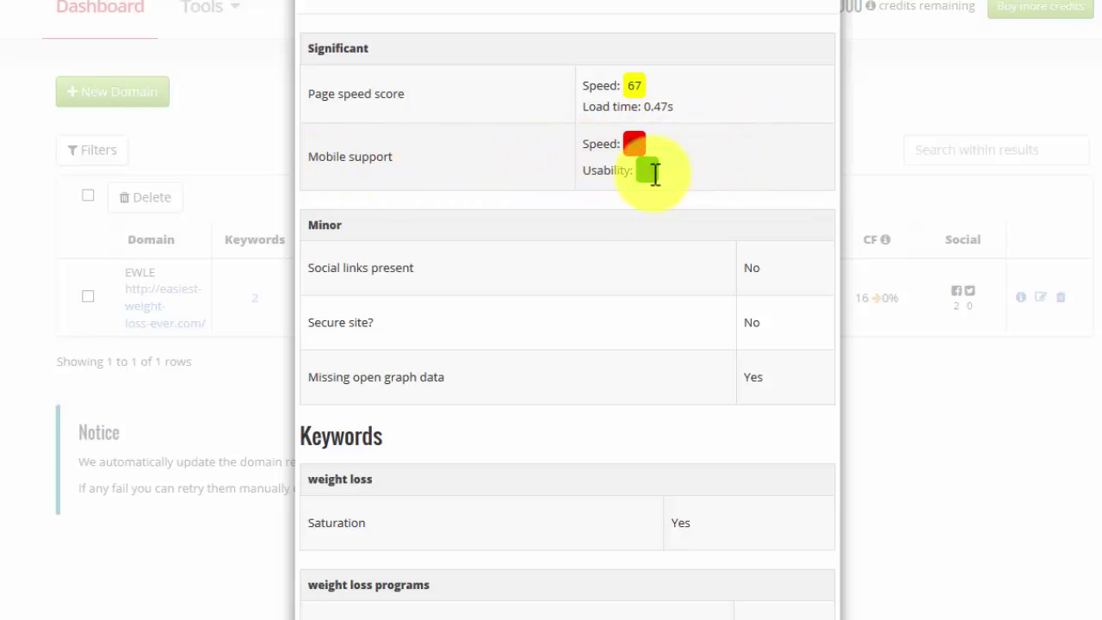
double_click(634, 86)
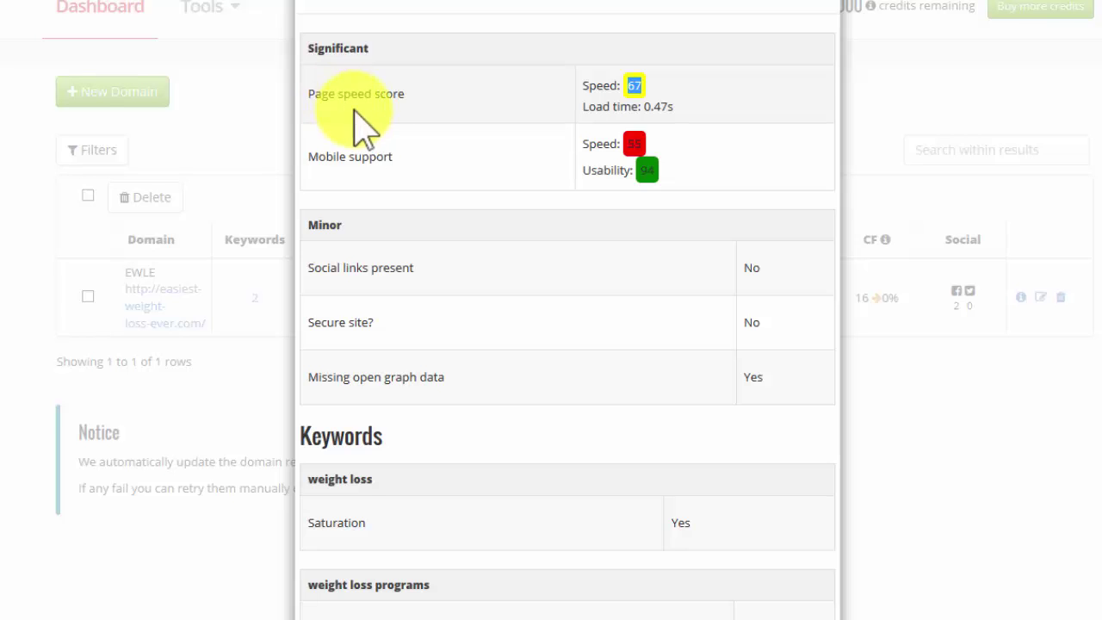
Highlight Minor issues, the weight loss Saturation 'Yes' result, and the weight loss programs heading.
scroll(455, 297, down, 1)
scroll(454, 297, down, 1)
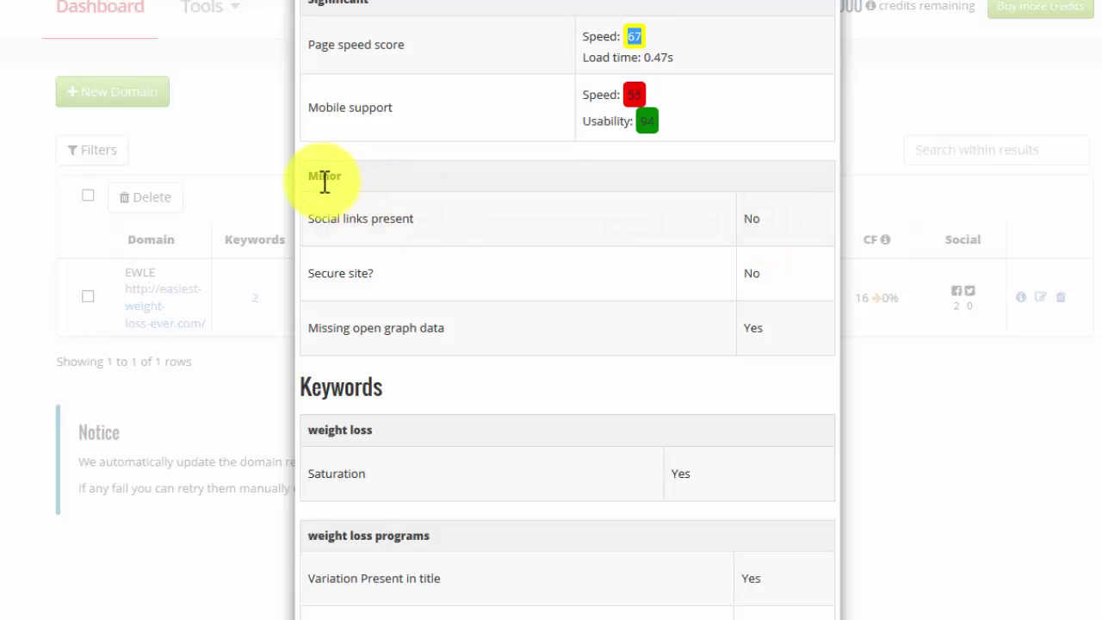
drag(309, 176, 349, 180)
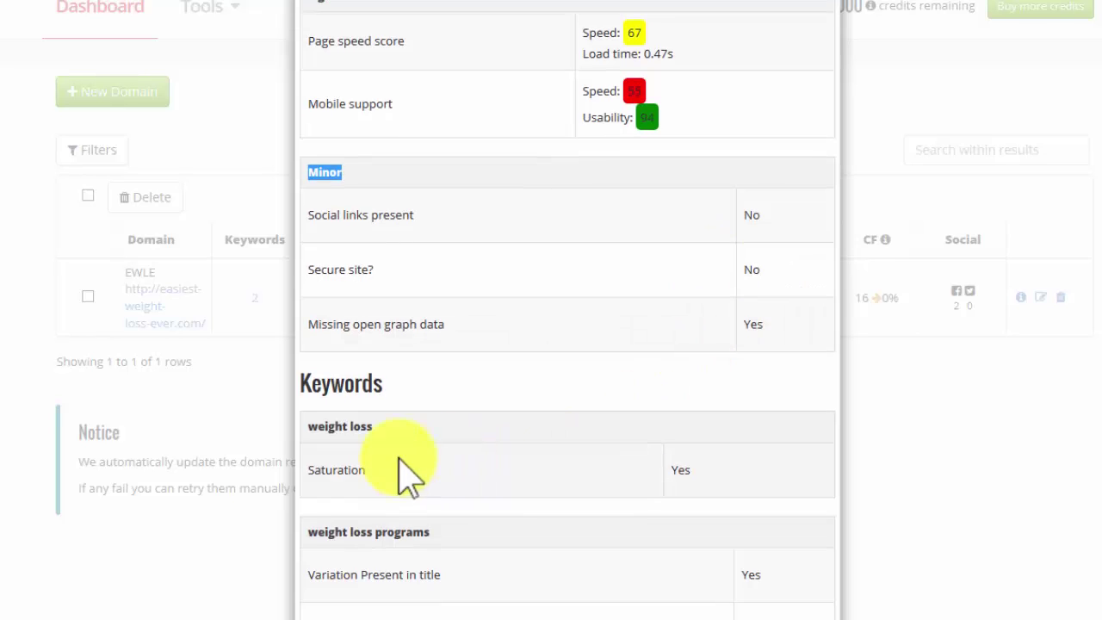
drag(306, 470, 393, 474)
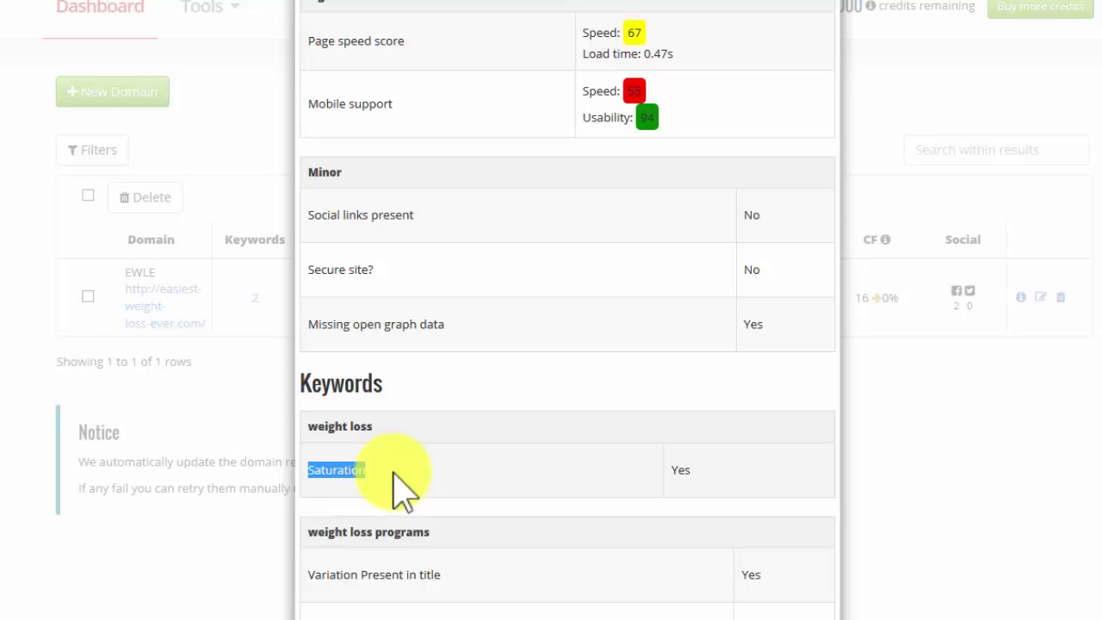
drag(672, 470, 694, 472)
click(539, 574)
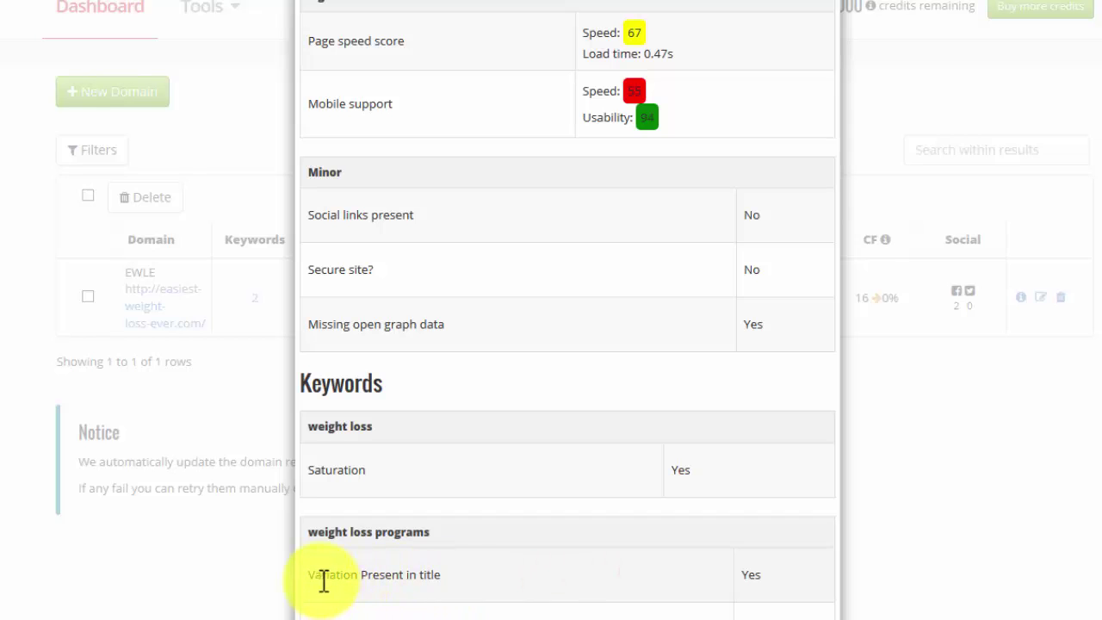
click(308, 532)
drag(308, 532, 487, 546)
scroll(749, 525, down, 1)
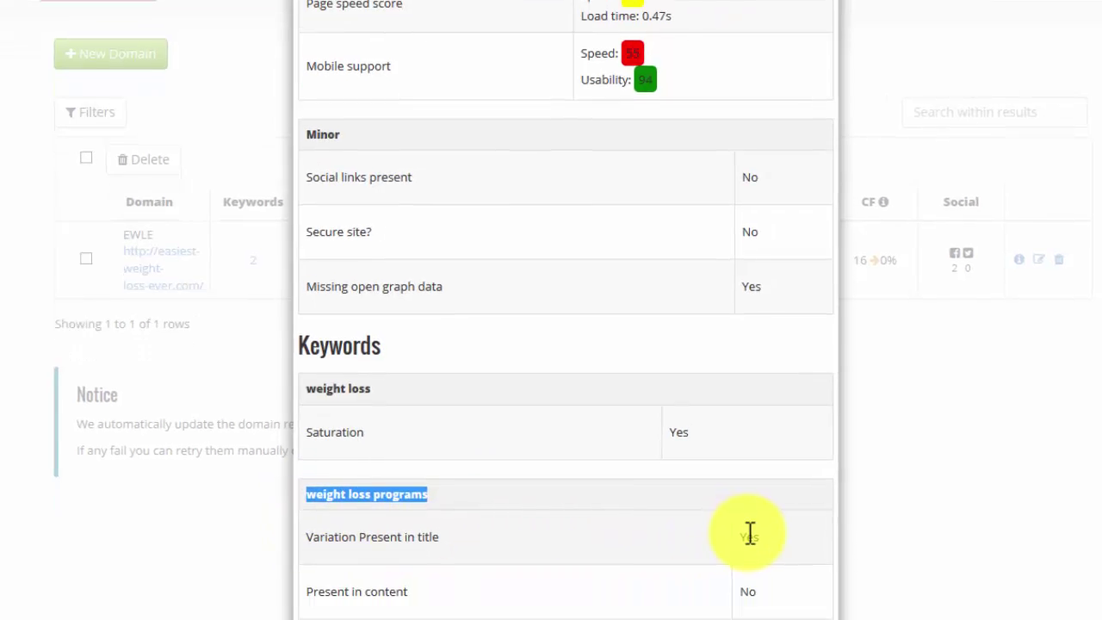
scroll(749, 526, down, 3)
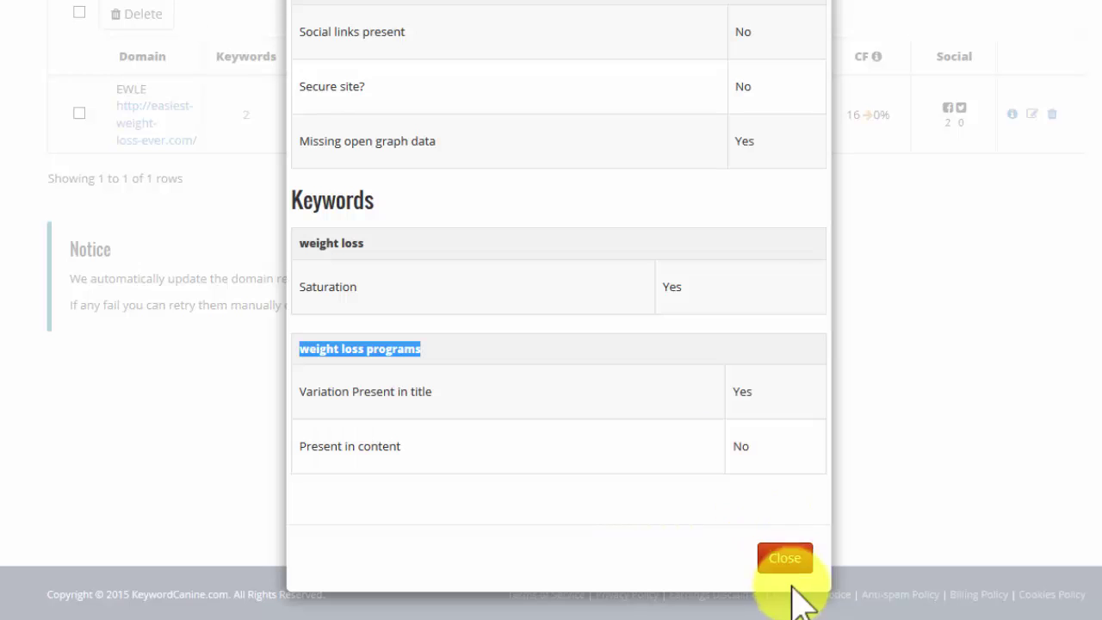
Close the health report, returning to the dashboard showing EWLE's TF 0 and CF 16.
click(785, 561)
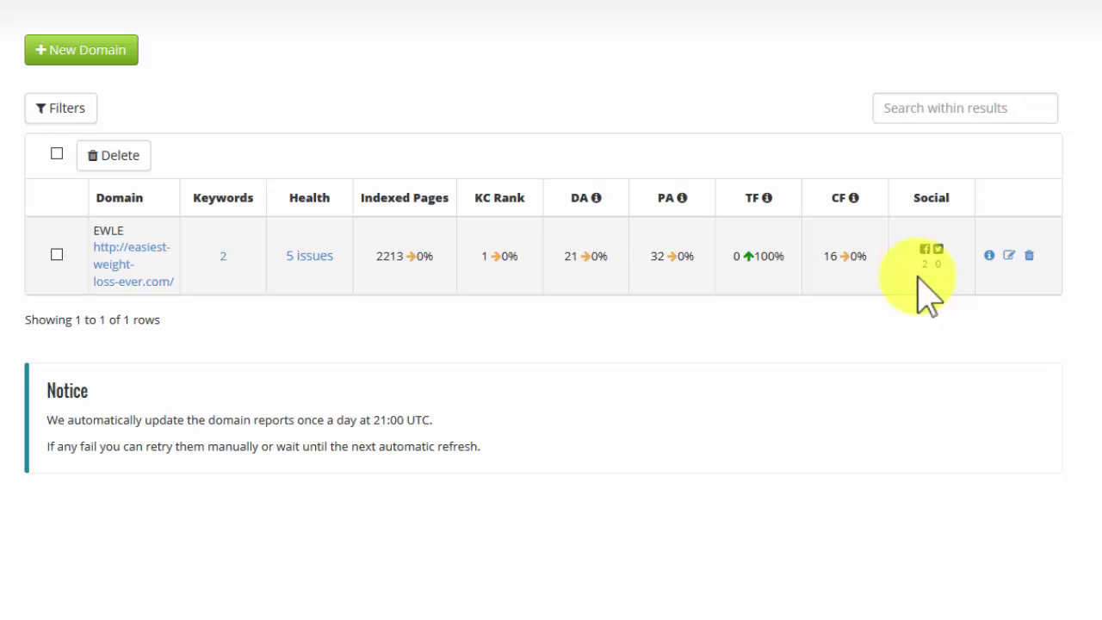
click(990, 256)
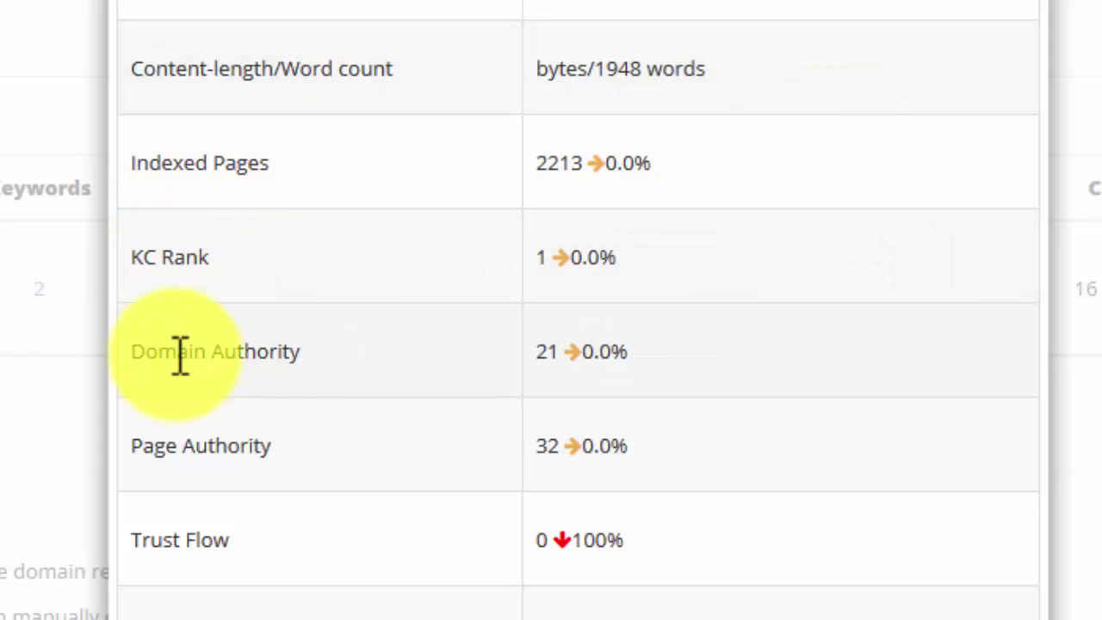
scroll(167, 425, down, 5)
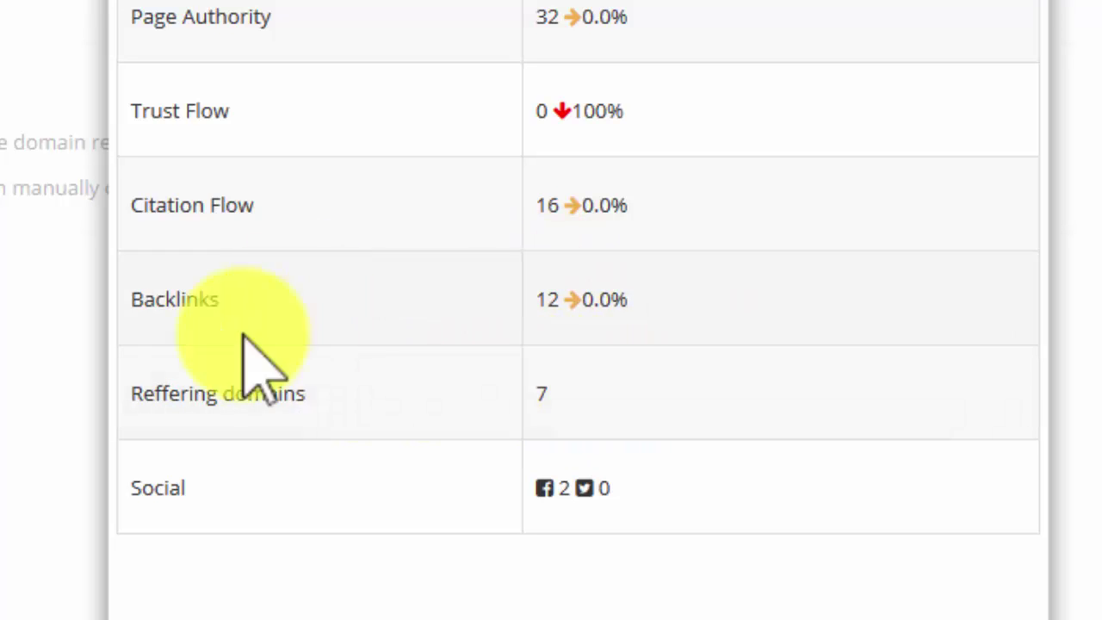
click(694, 582)
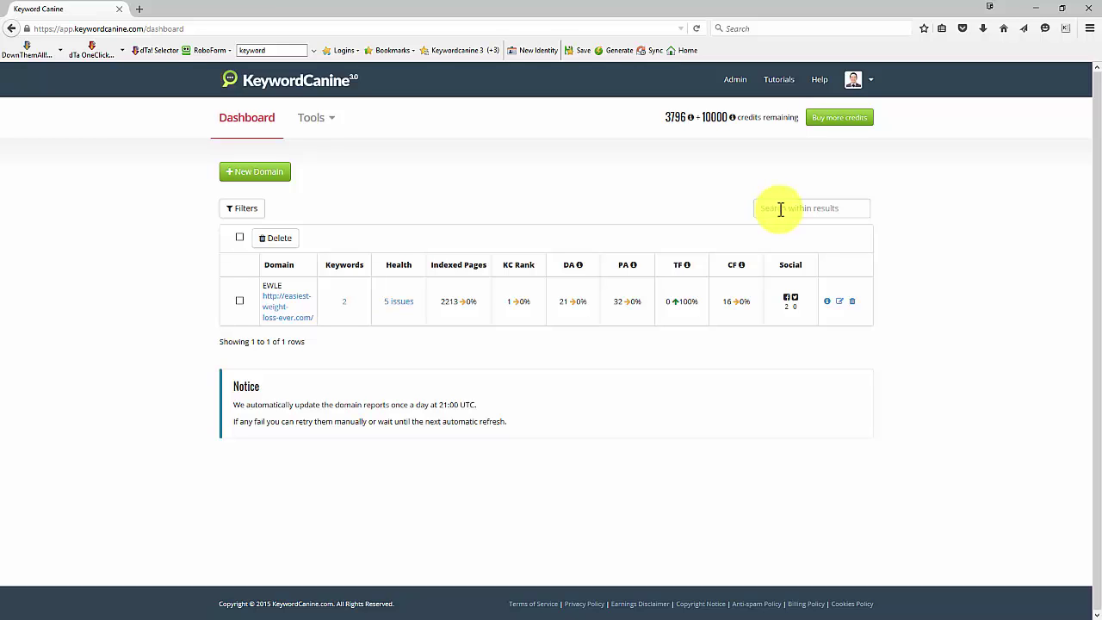
Apply and then remove the Indexed Pages filter, leaving the domain table unfiltered.
click(247, 211)
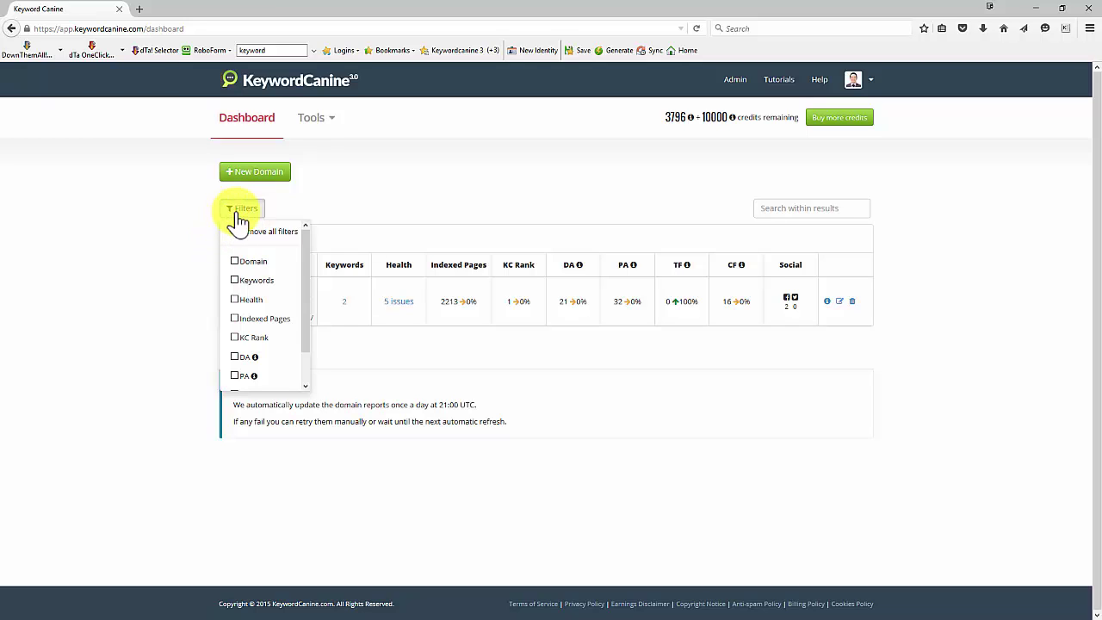
mouse_move(307, 270)
mouse_down()
mouse_move(304, 368)
mouse_move(308, 265)
mouse_up()
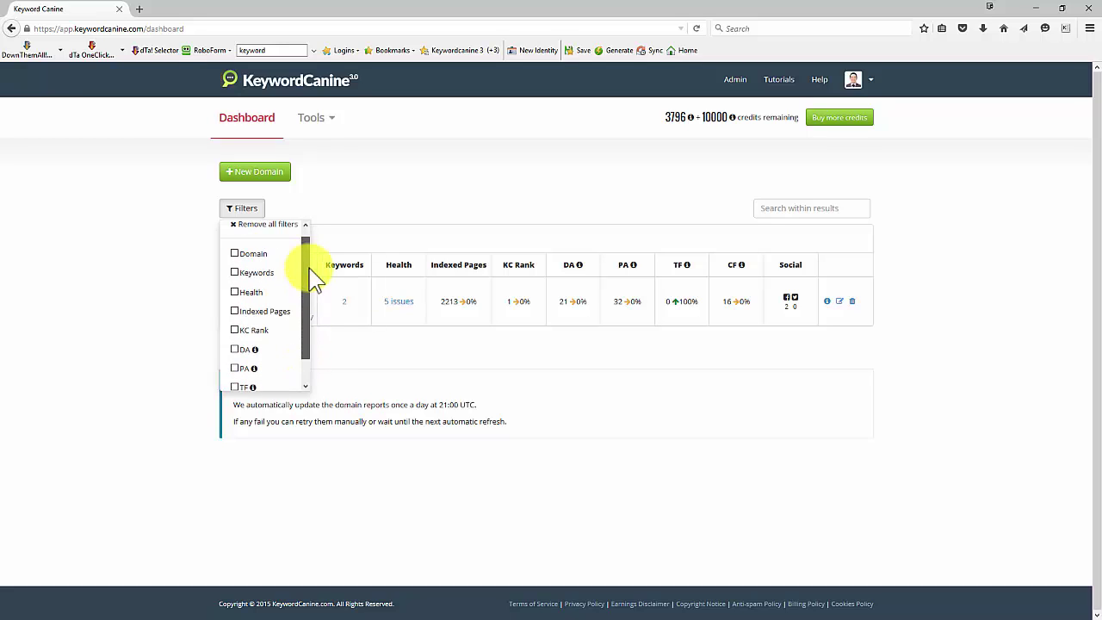
click(234, 318)
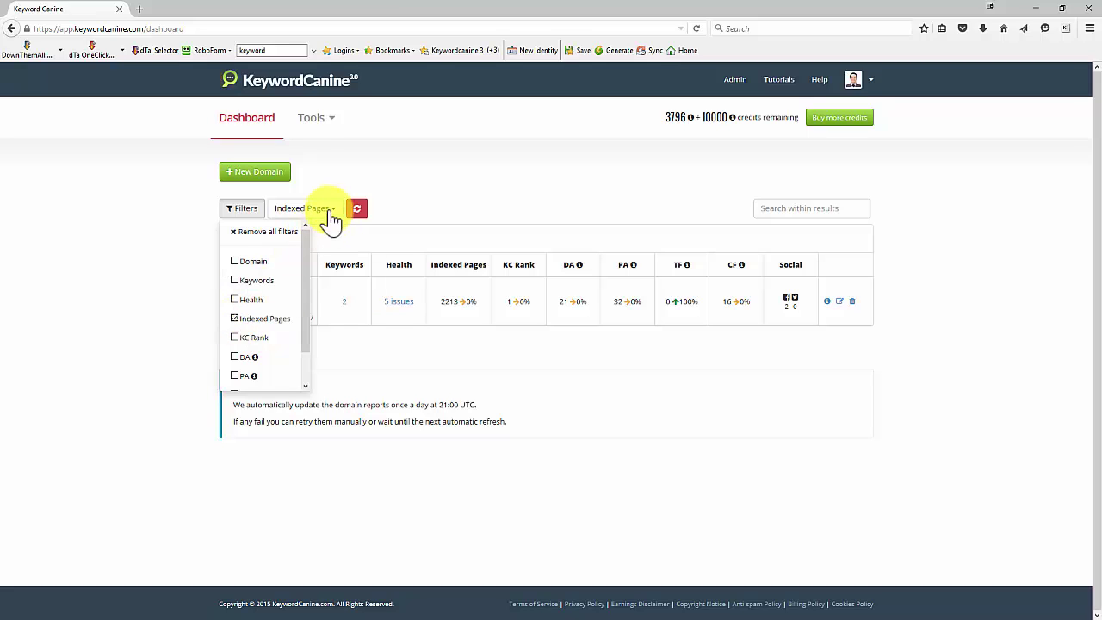
drag(297, 316, 297, 364)
scroll(302, 369, down, 1)
scroll(298, 315, up, 1)
click(469, 375)
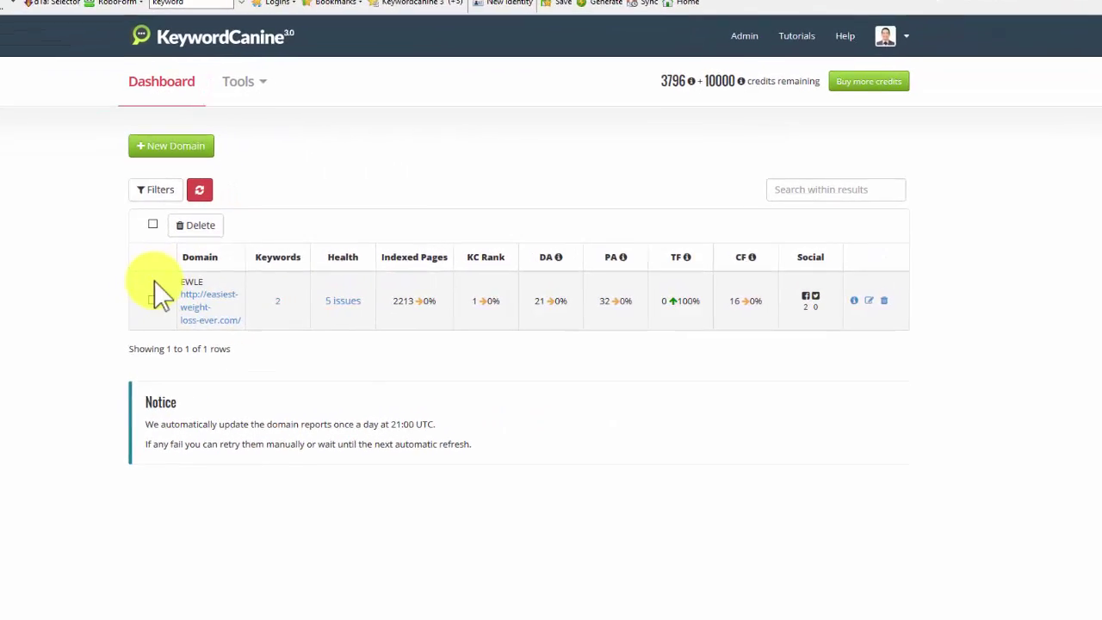
Select the EWLE row, highlight its KC Rank, then view and close its Domain Details.
click(153, 299)
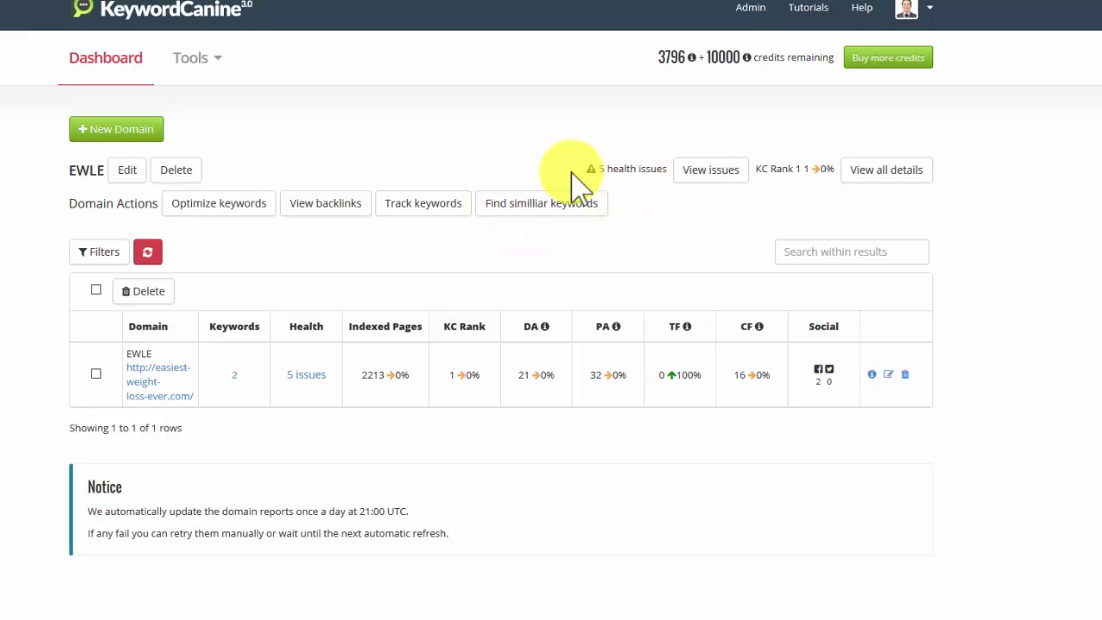
double_click(805, 172)
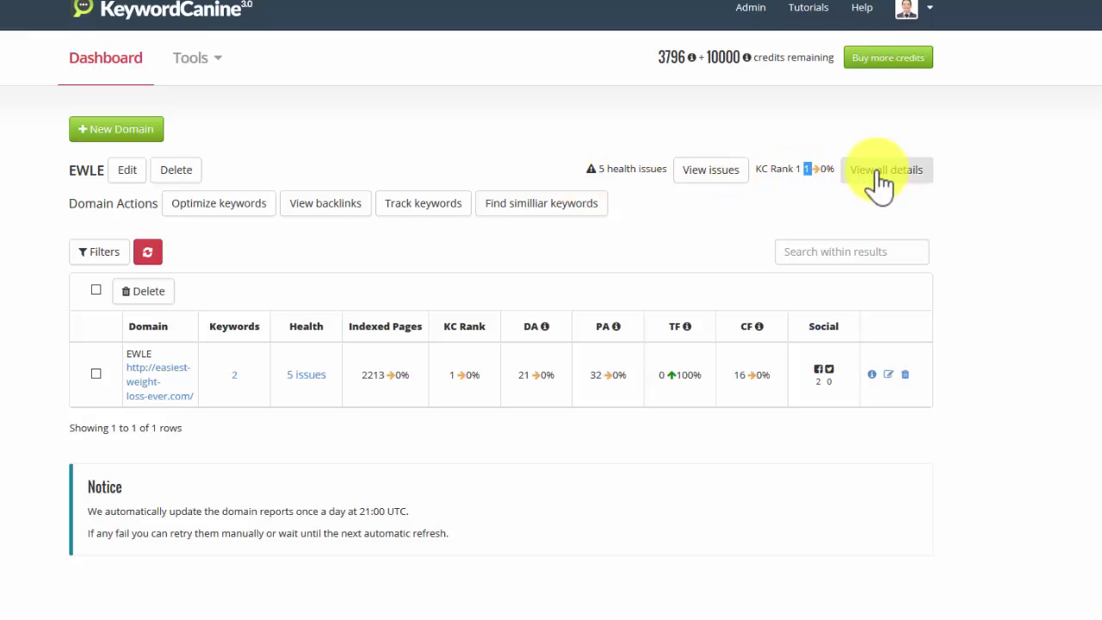
click(879, 179)
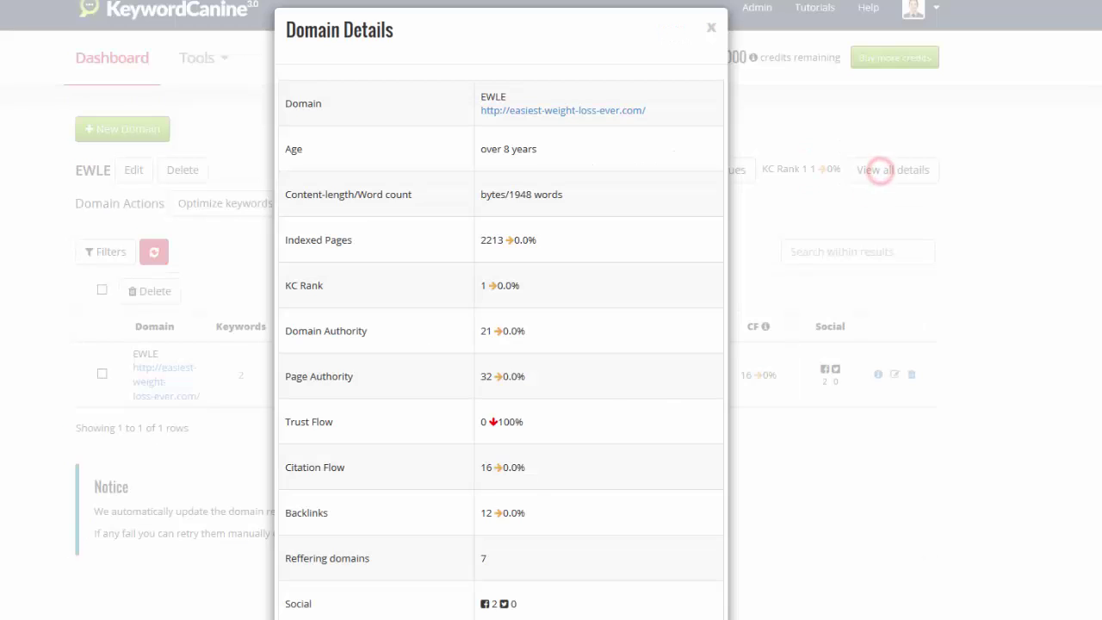
click(873, 431)
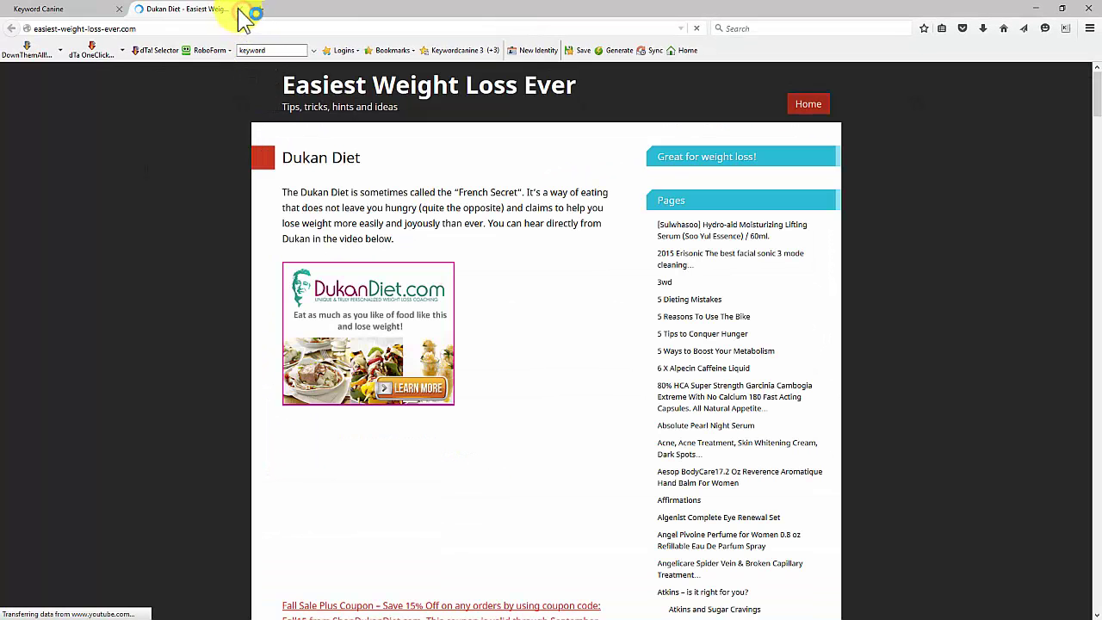
click(238, 10)
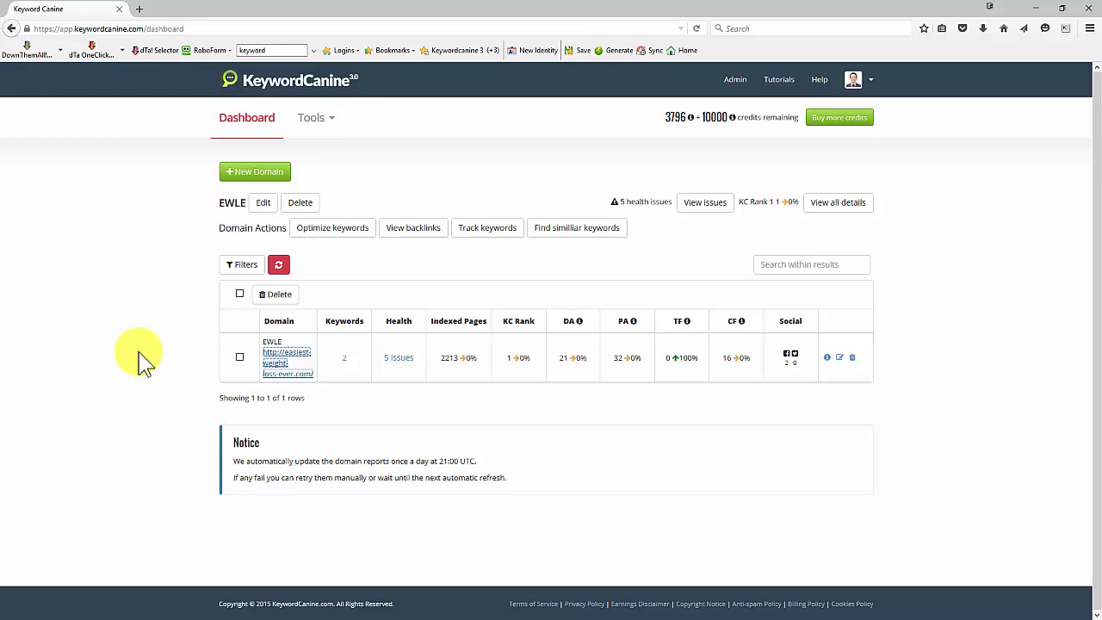
Start a new domain named 'EWLE Atkins page' and paste the Atkins and sugar cravings page URL.
click(255, 173)
click(444, 163)
text(EWLE)
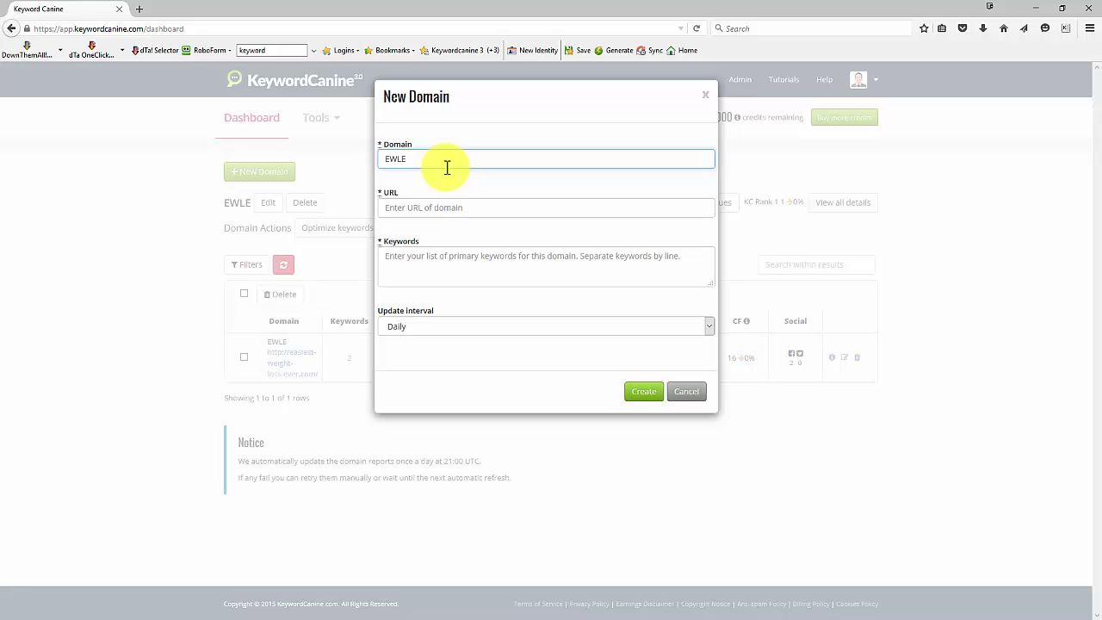
text(Atkins page)
click(436, 207)
right_click(437, 207)
click(447, 255)
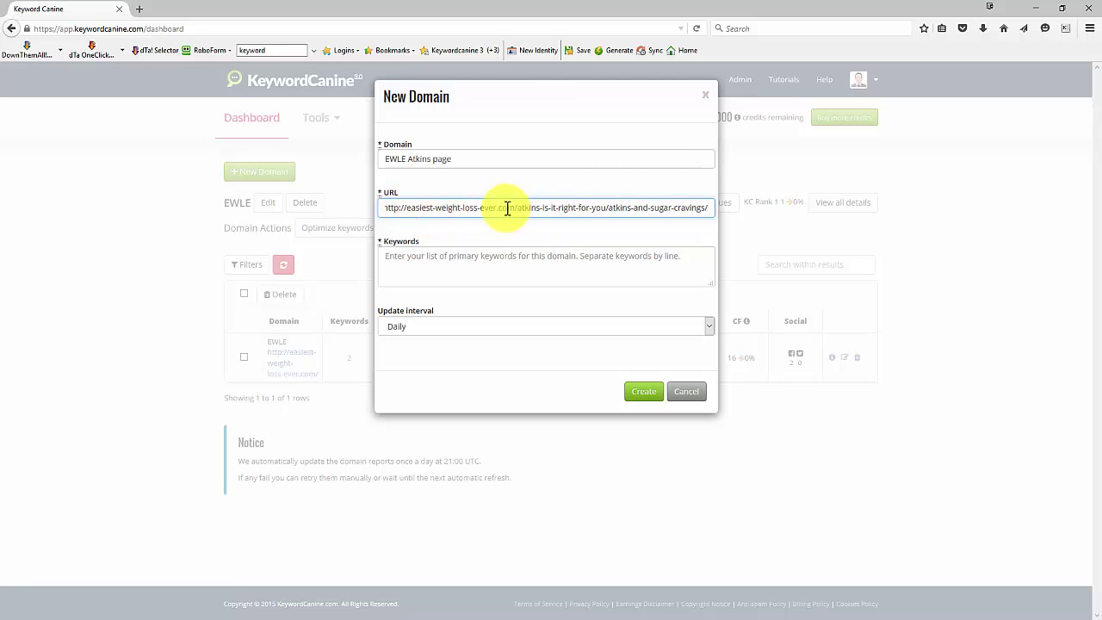
Enter keywords 'Atkins' and 'Atkins diet' on separate lines, ready for a third.
click(488, 266)
text(A)
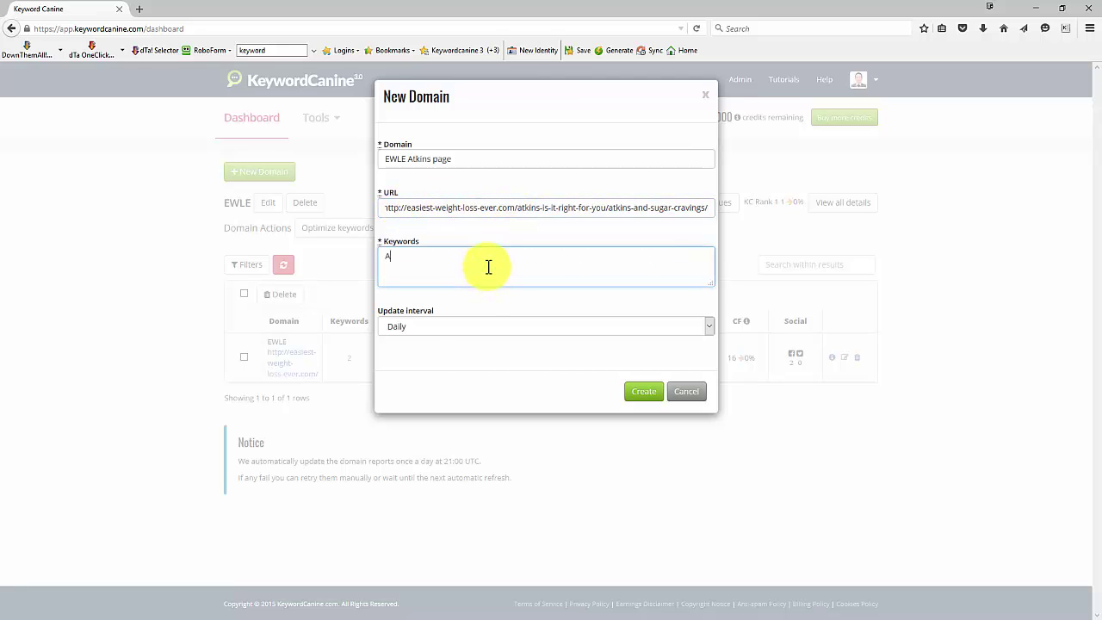
text(tkins)
key(Return)
text(Atkins diet)
key(Return)
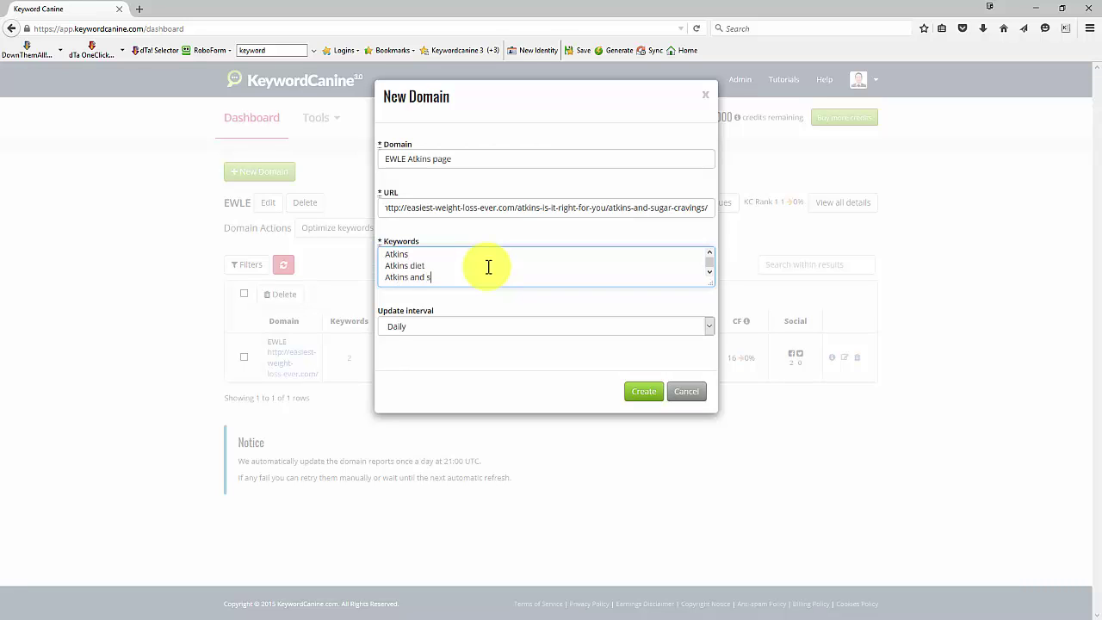
Add the keyword 'Atkins and sugar' and create the EWLE Atkins page domain.
text(Atkins and sugar)
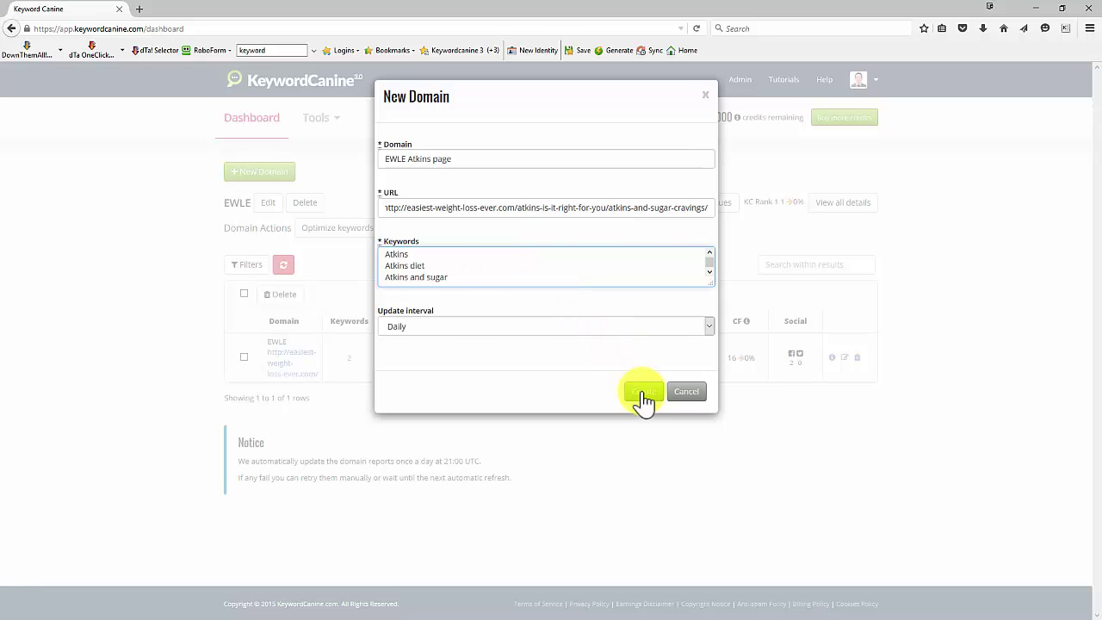
click(642, 392)
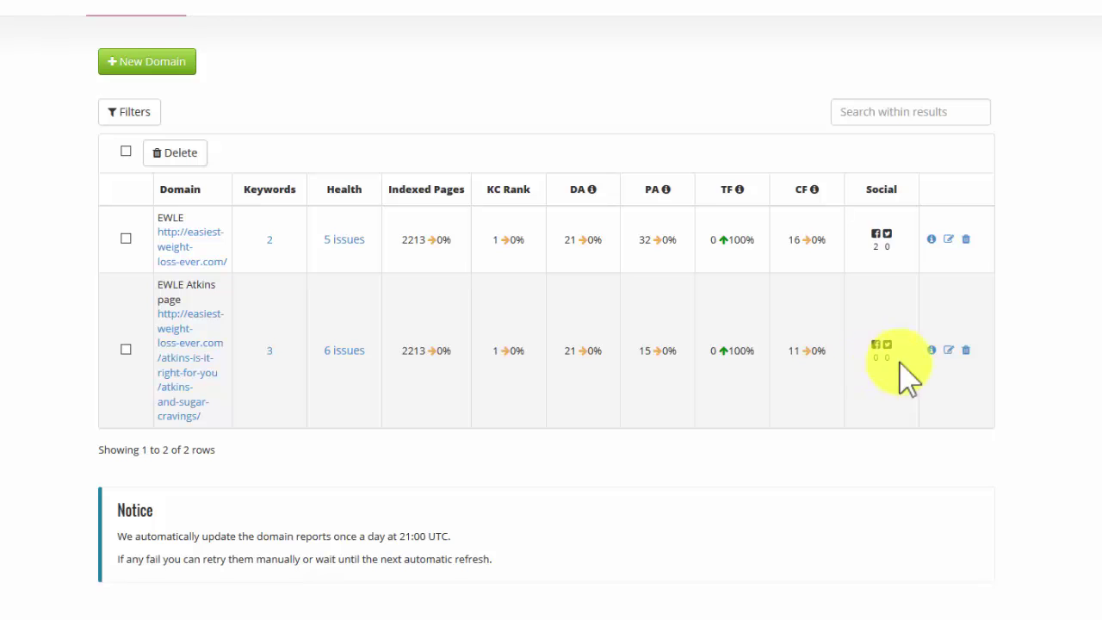
click(931, 351)
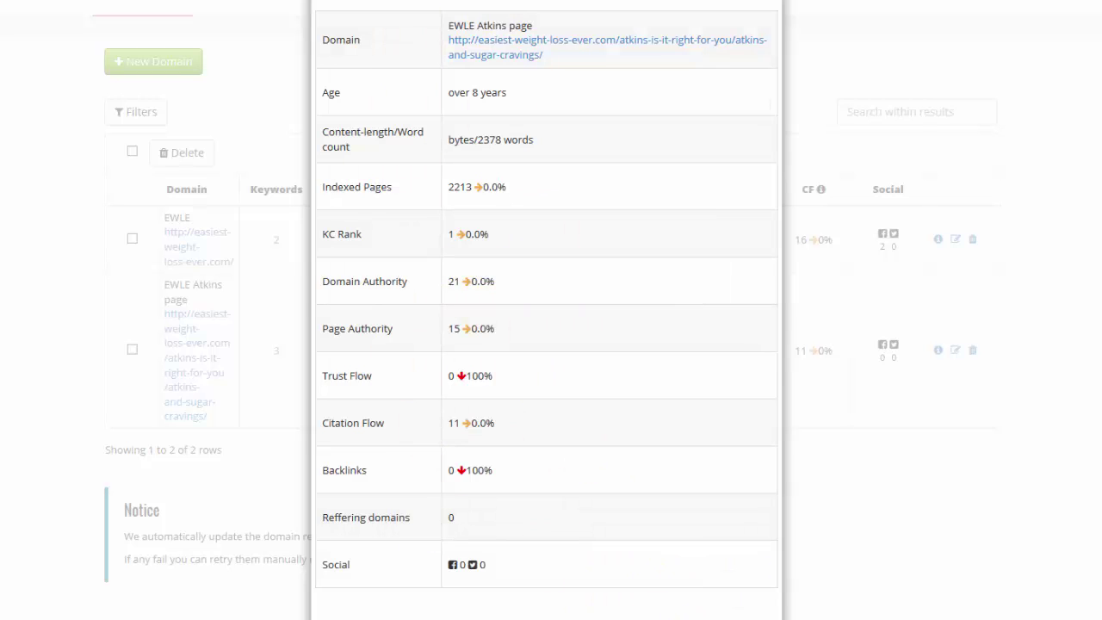
click(118, 227)
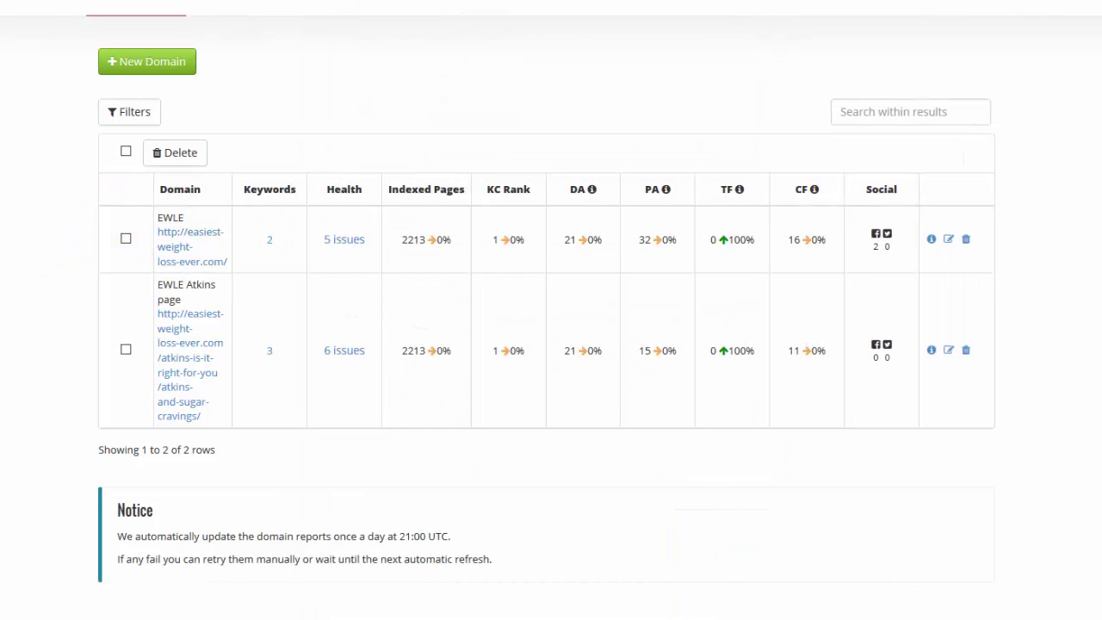
Generate a Last 60 Days backlink report for EWLE, keeping the default data source.
click(123, 222)
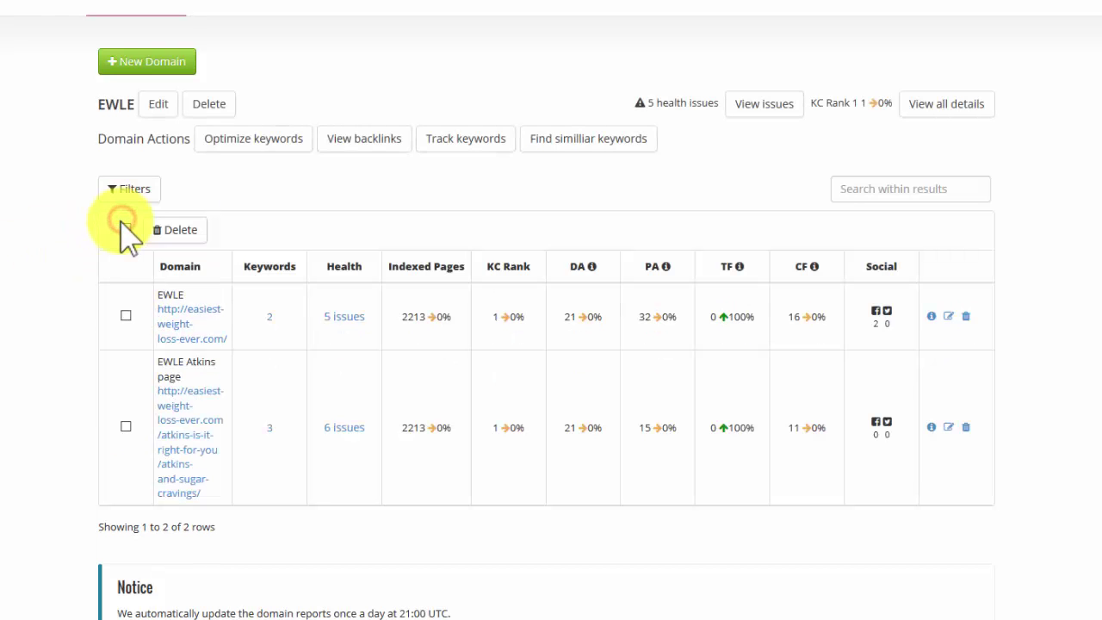
click(394, 160)
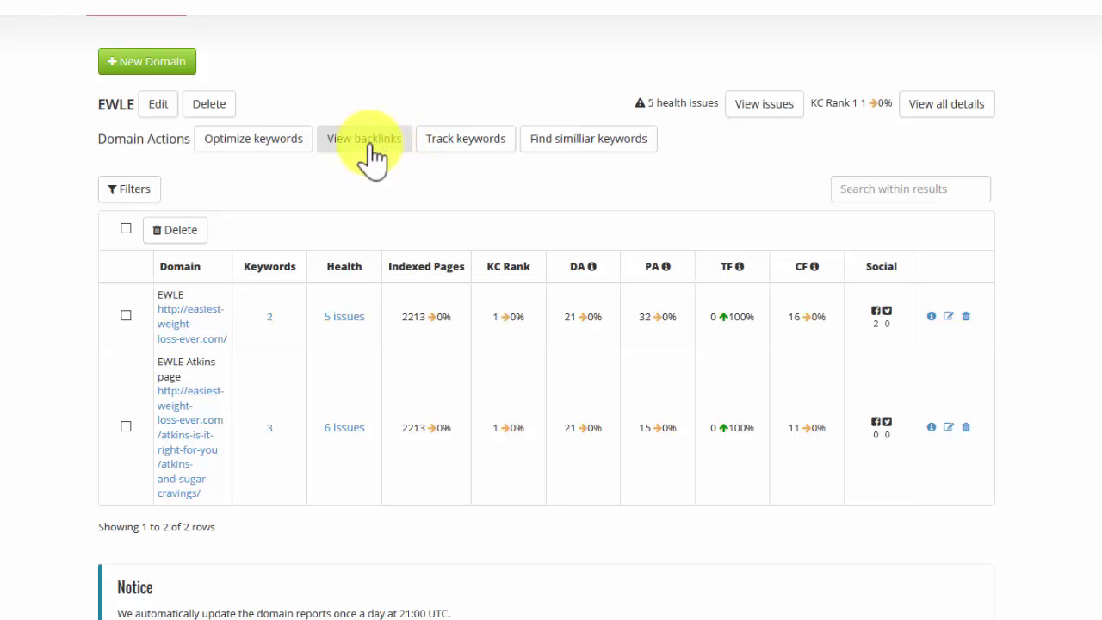
click(371, 153)
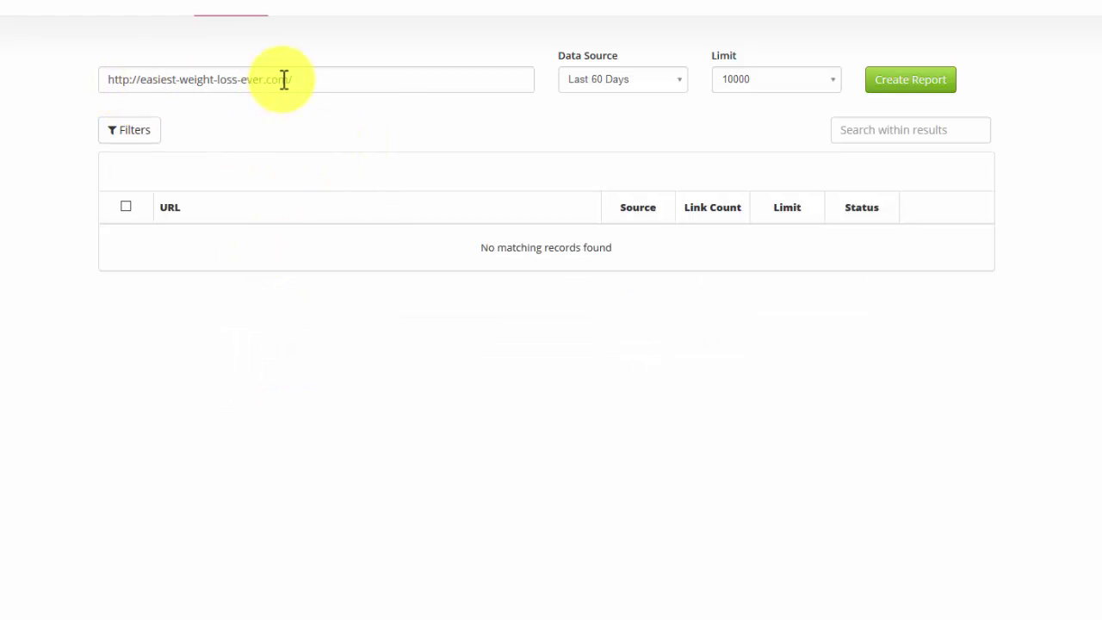
click(672, 88)
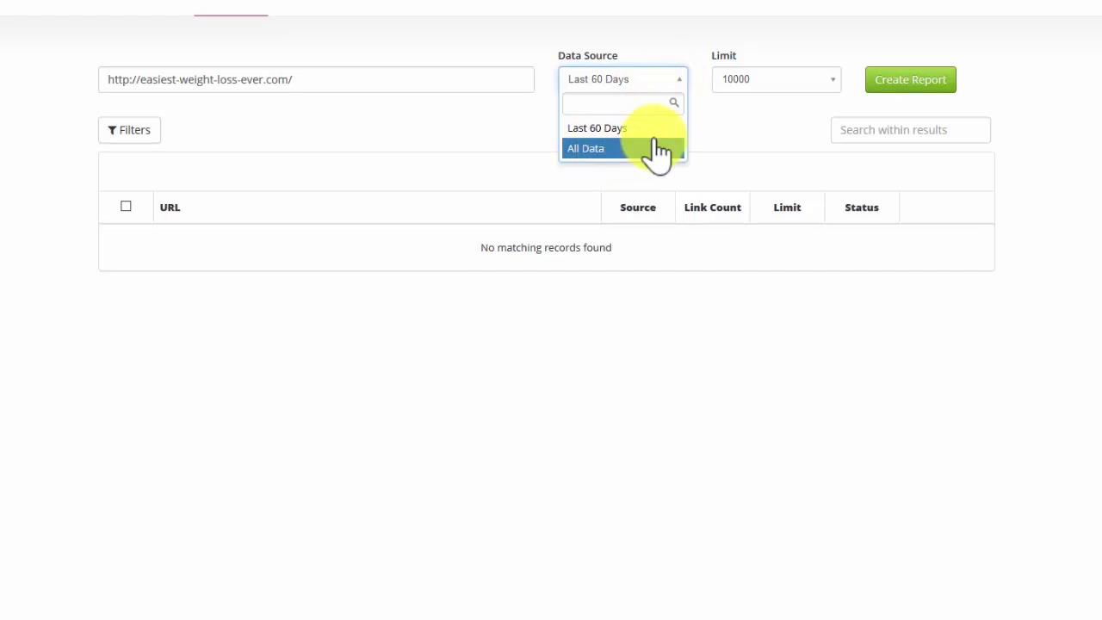
click(750, 129)
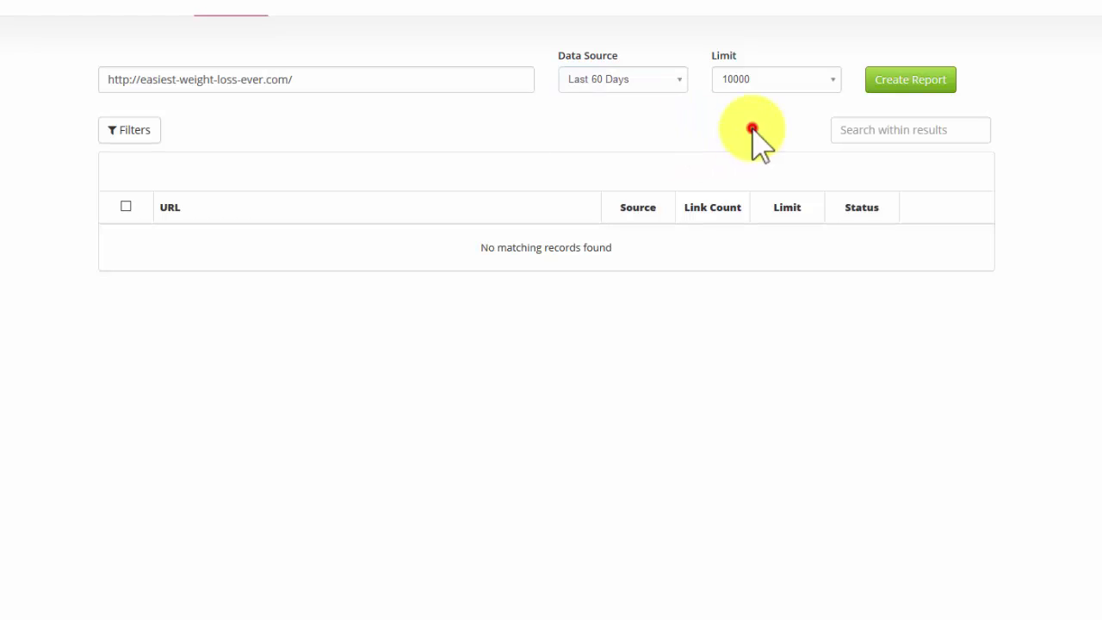
click(907, 90)
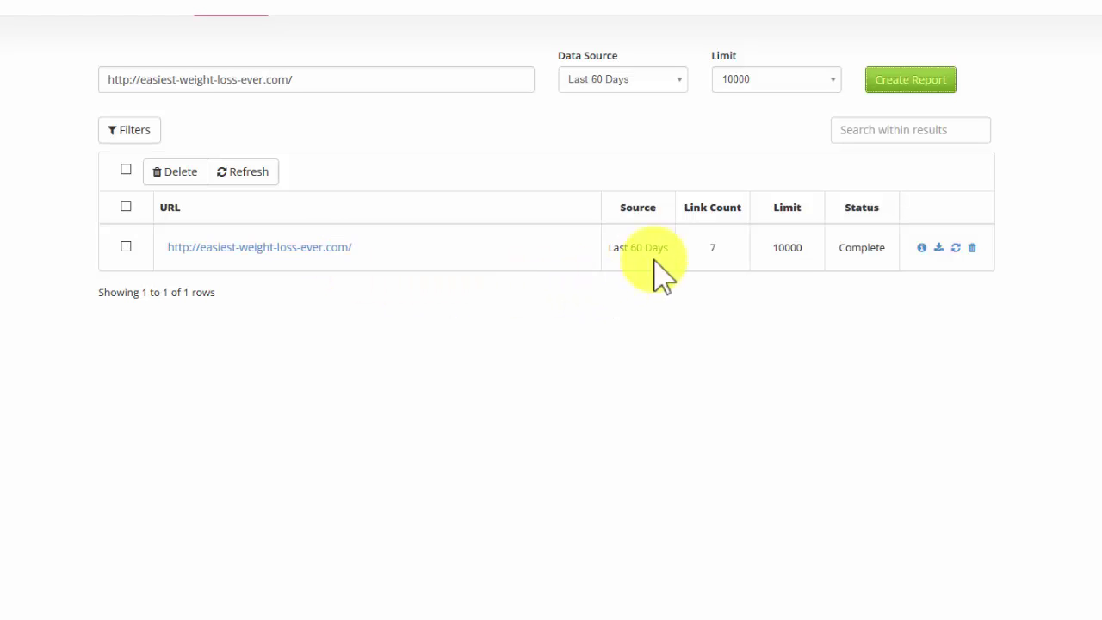
click(923, 248)
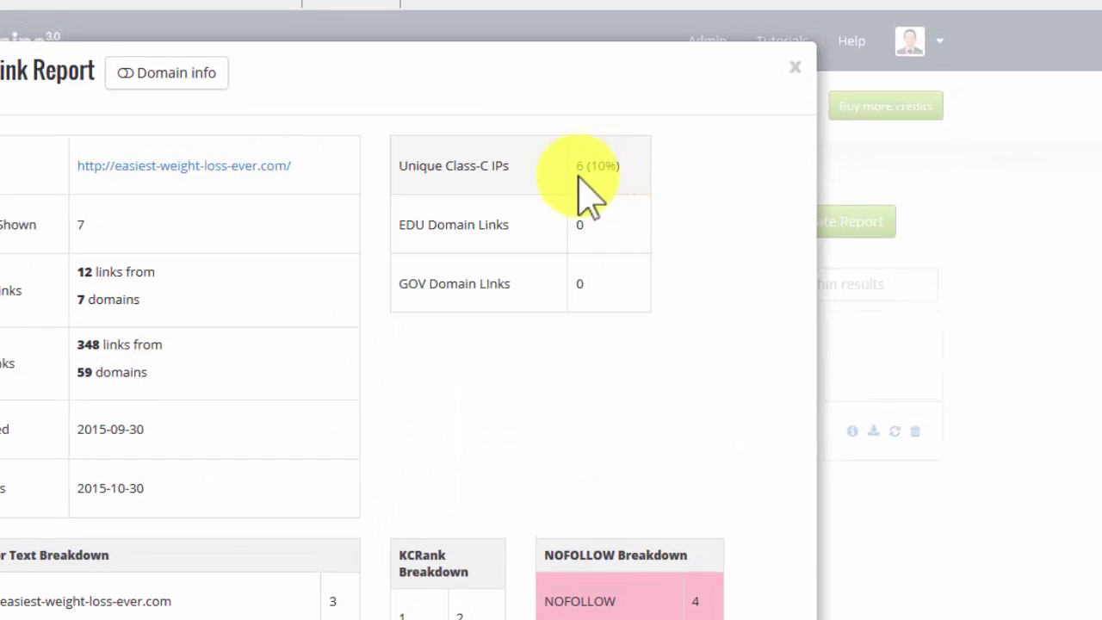
drag(591, 167, 619, 168)
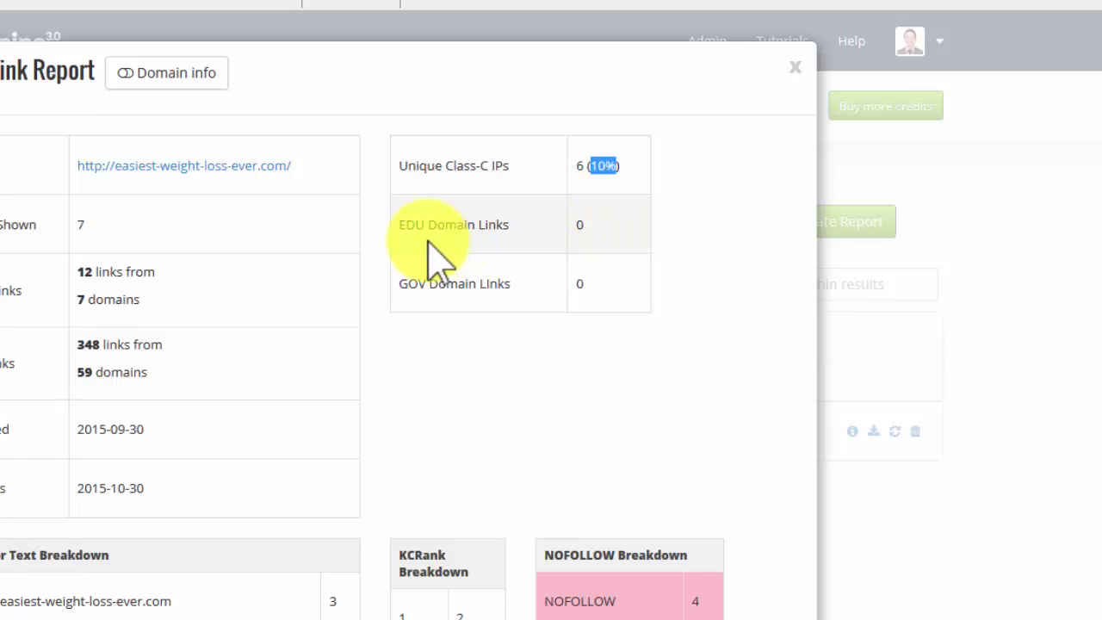
click(400, 230)
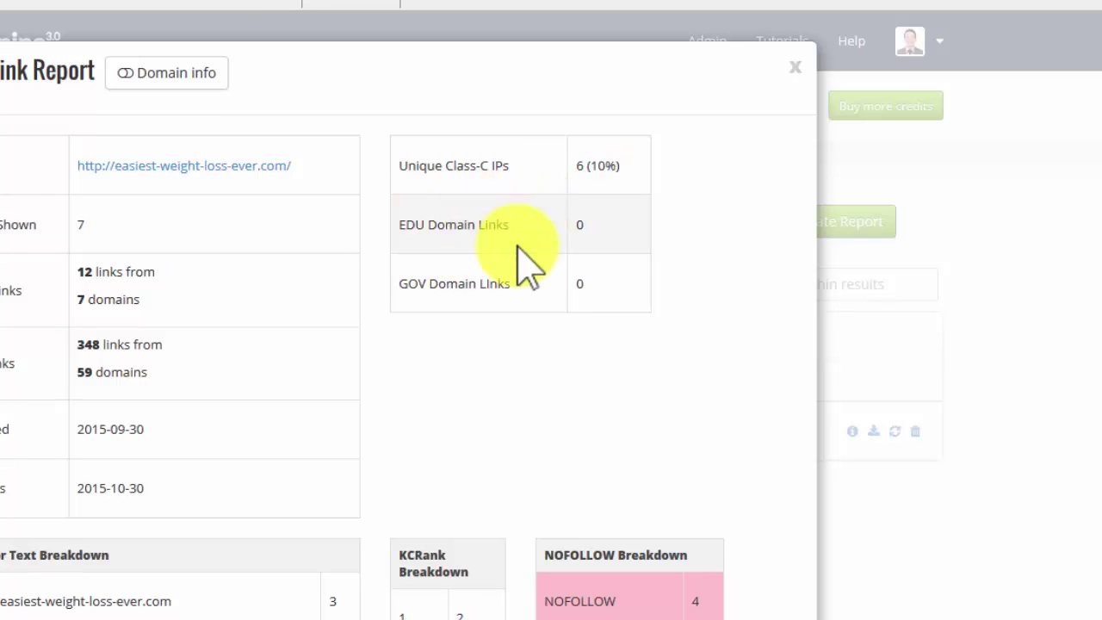
drag(402, 286, 512, 283)
click(585, 290)
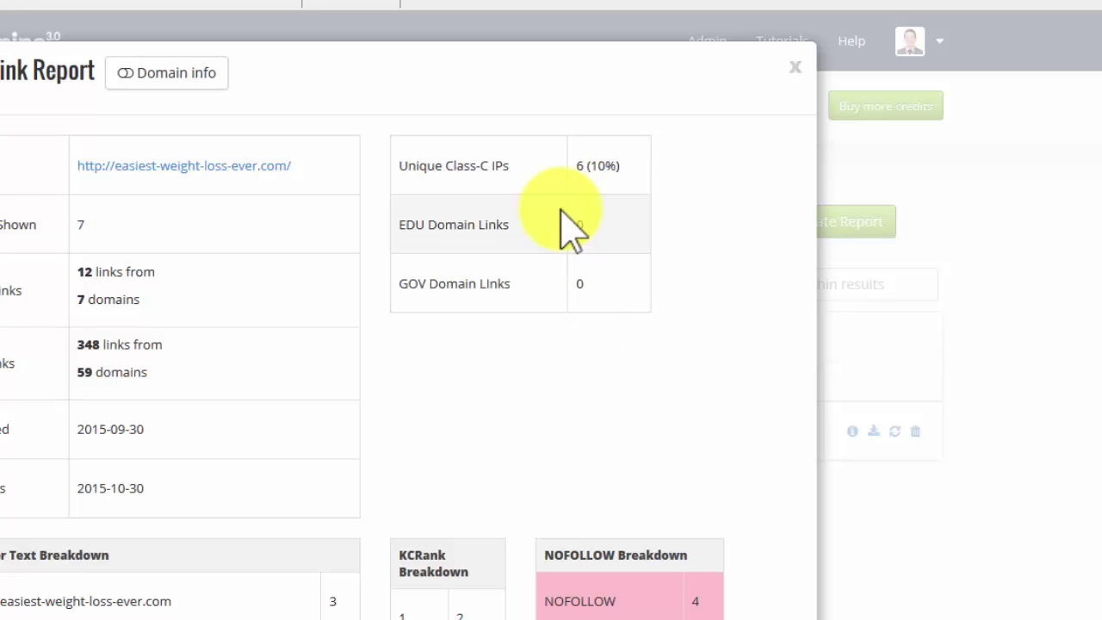
scroll(487, 523, down, 4)
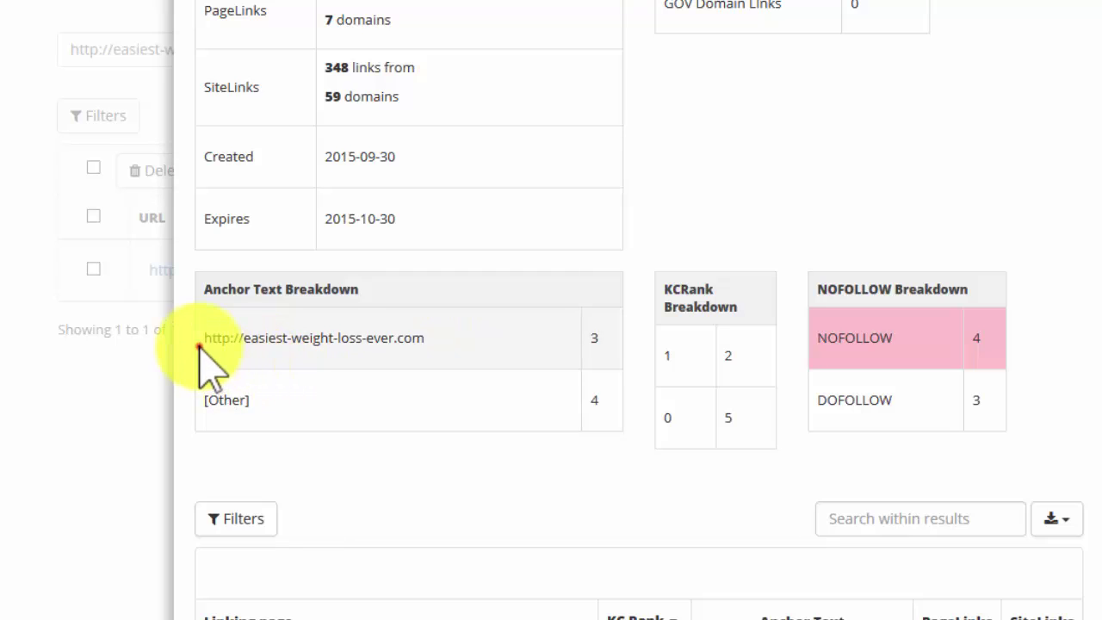
drag(199, 346, 511, 361)
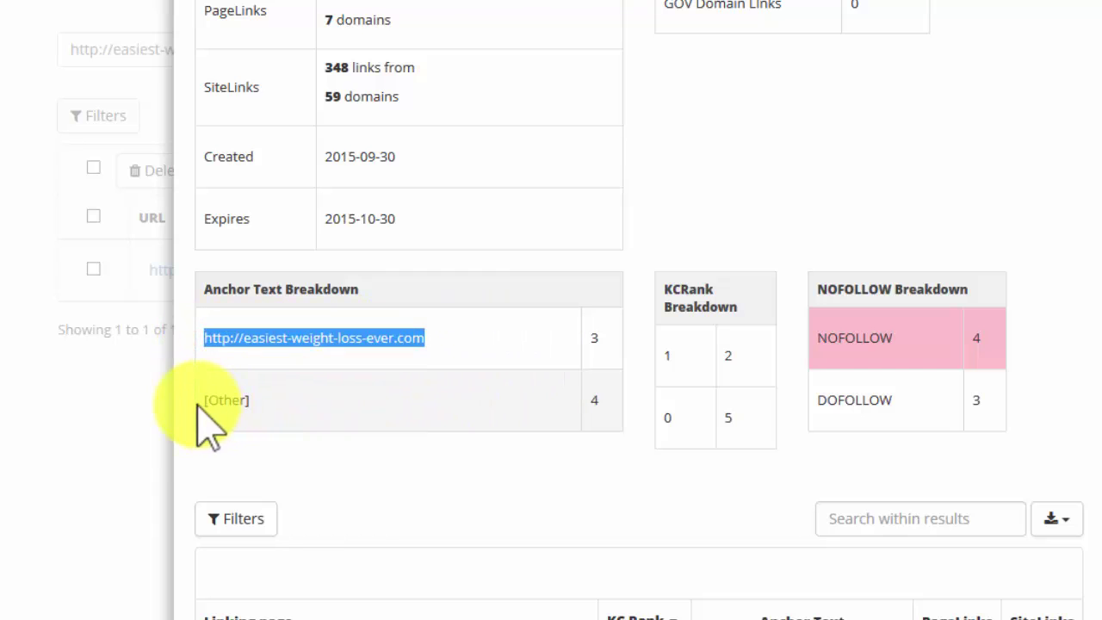
drag(199, 398, 254, 401)
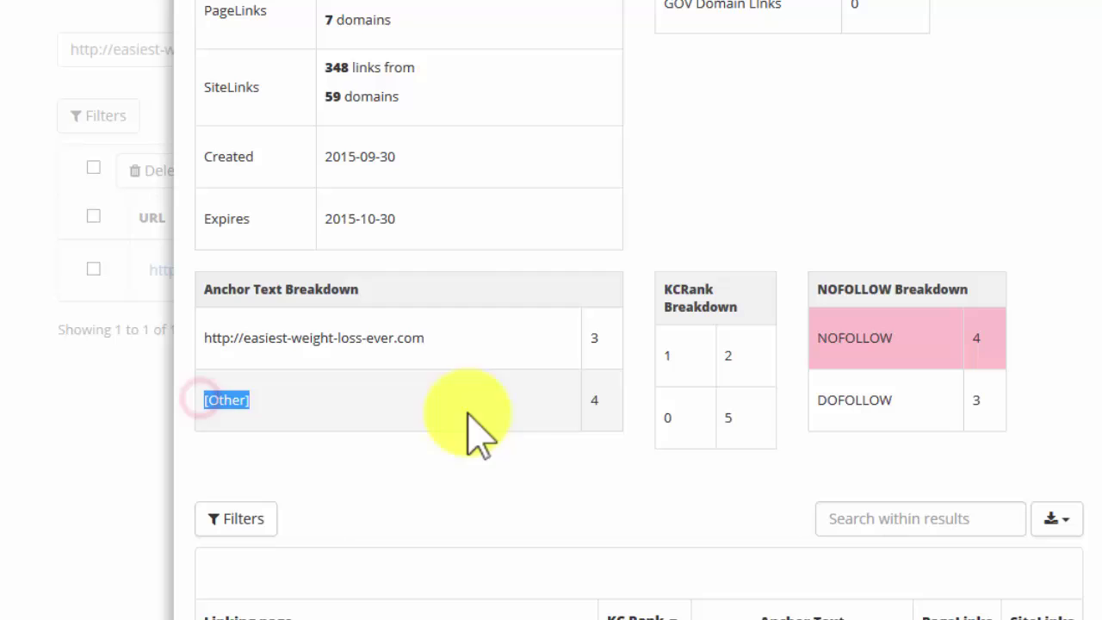
click(592, 397)
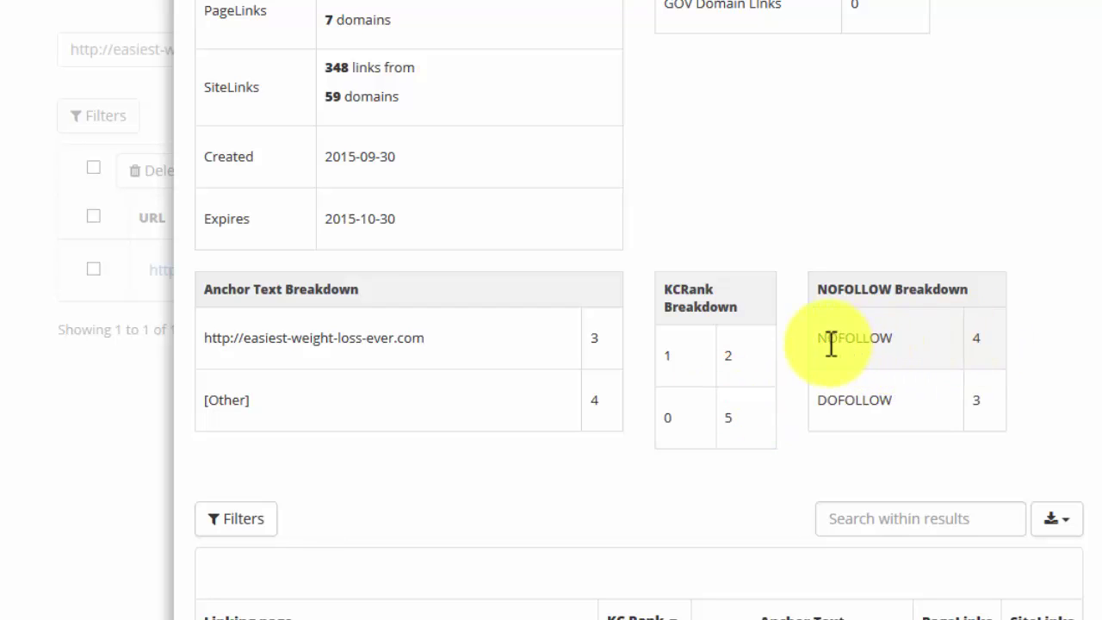
drag(815, 338, 884, 339)
drag(816, 400, 903, 410)
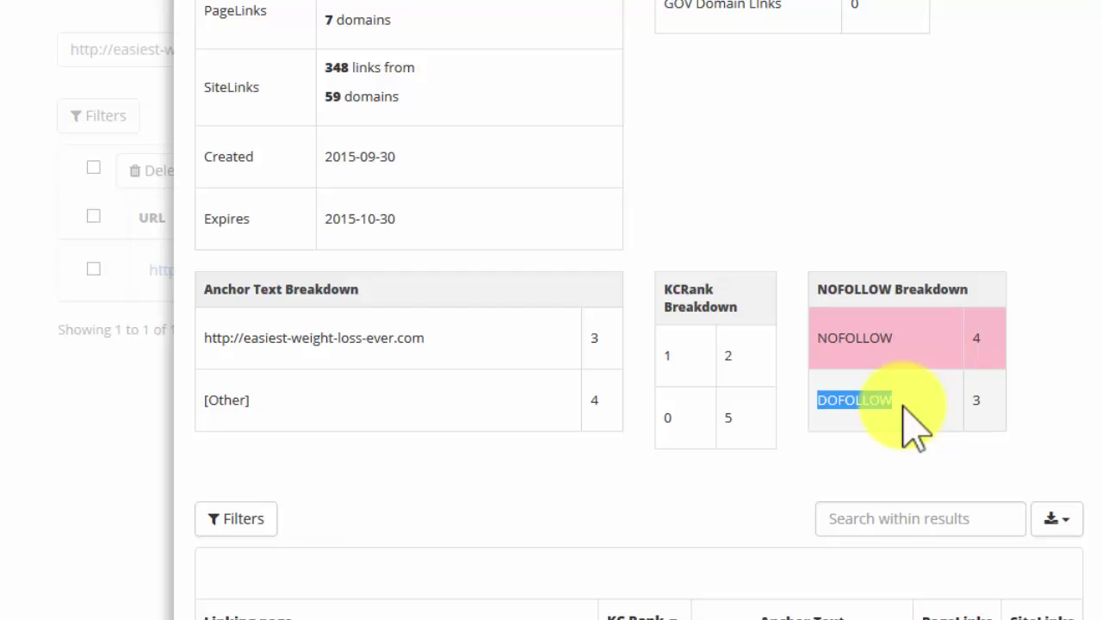
click(1033, 421)
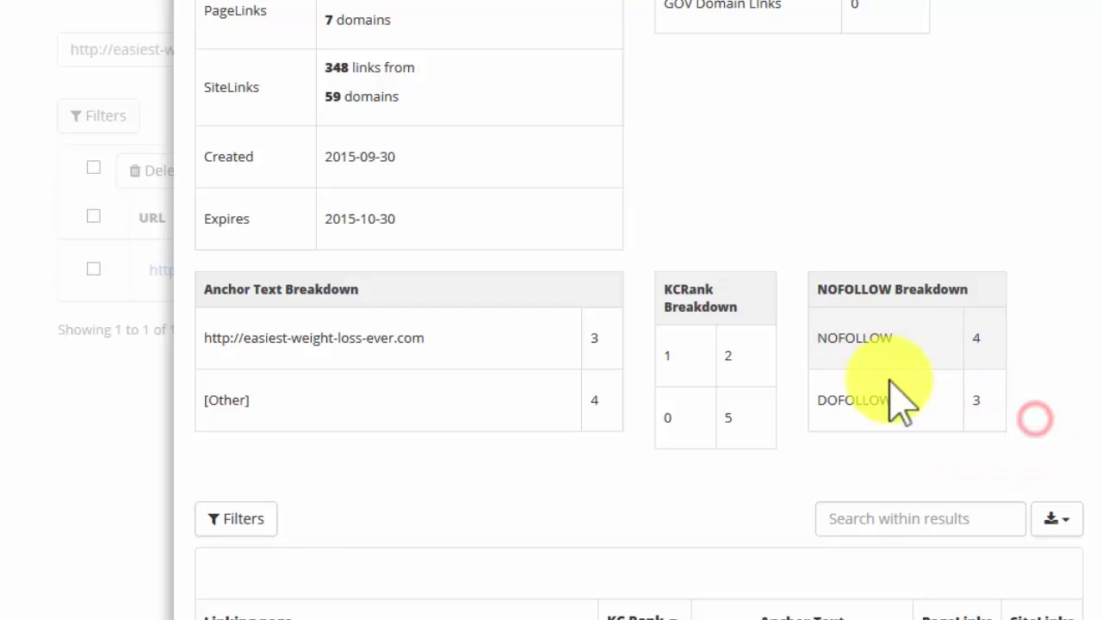
drag(816, 400, 916, 400)
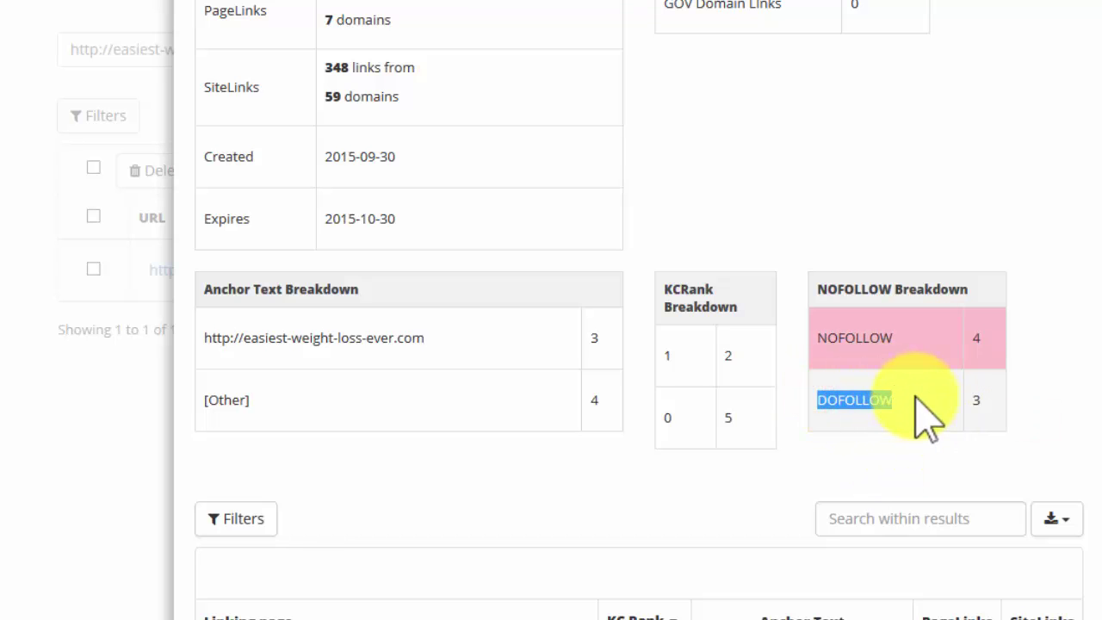
In the linking pages filters, add a KC Rank filter and then remove it again.
scroll(918, 398, down, 4)
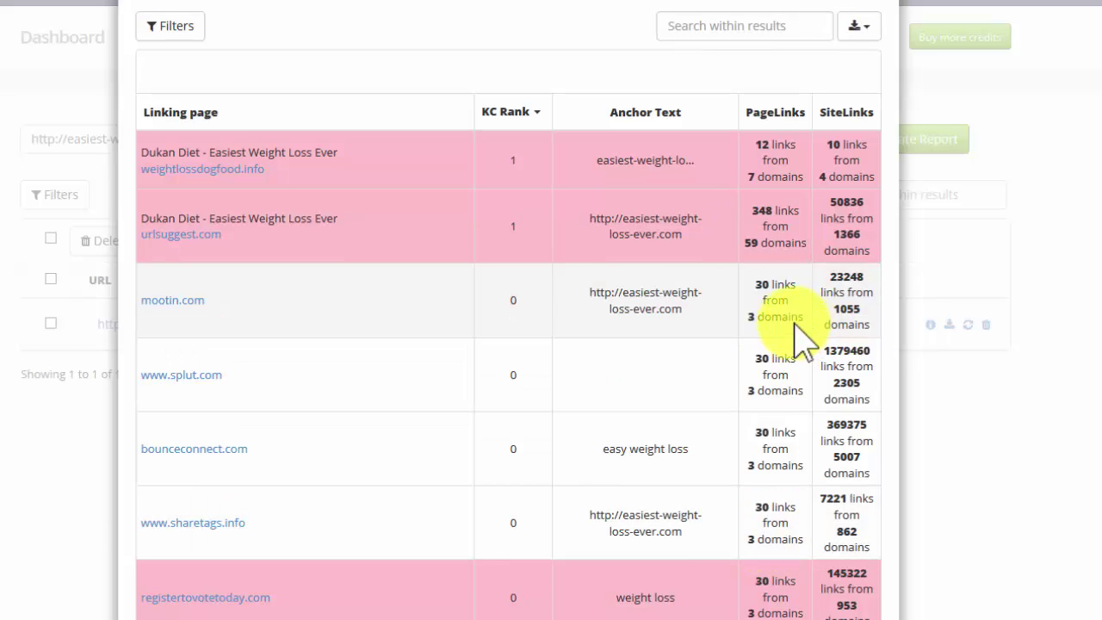
scroll(794, 327, up, 4)
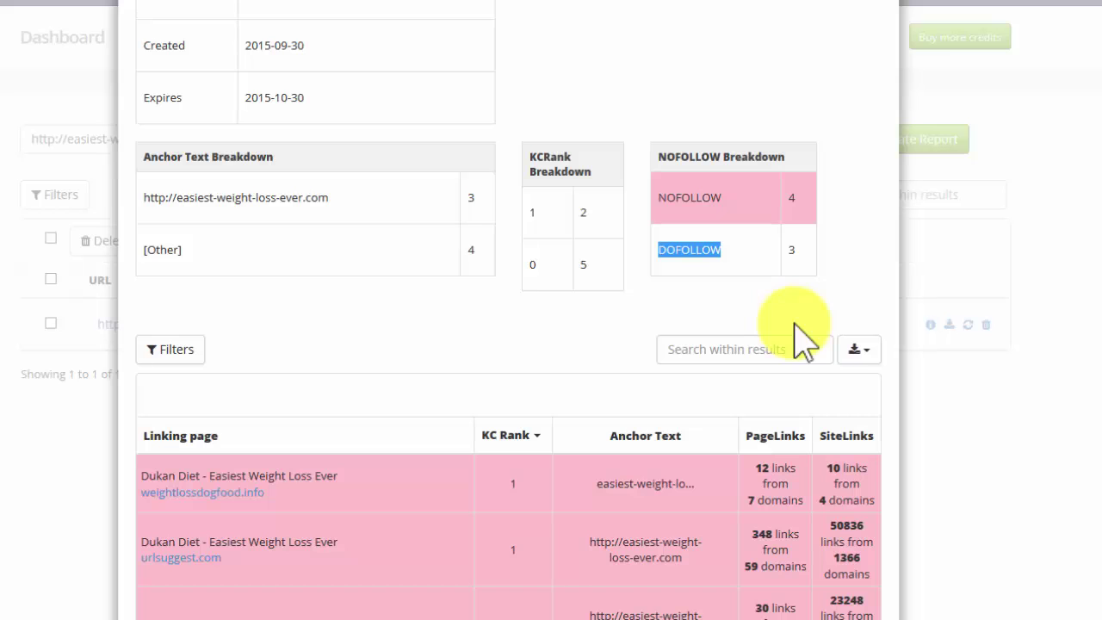
click(188, 351)
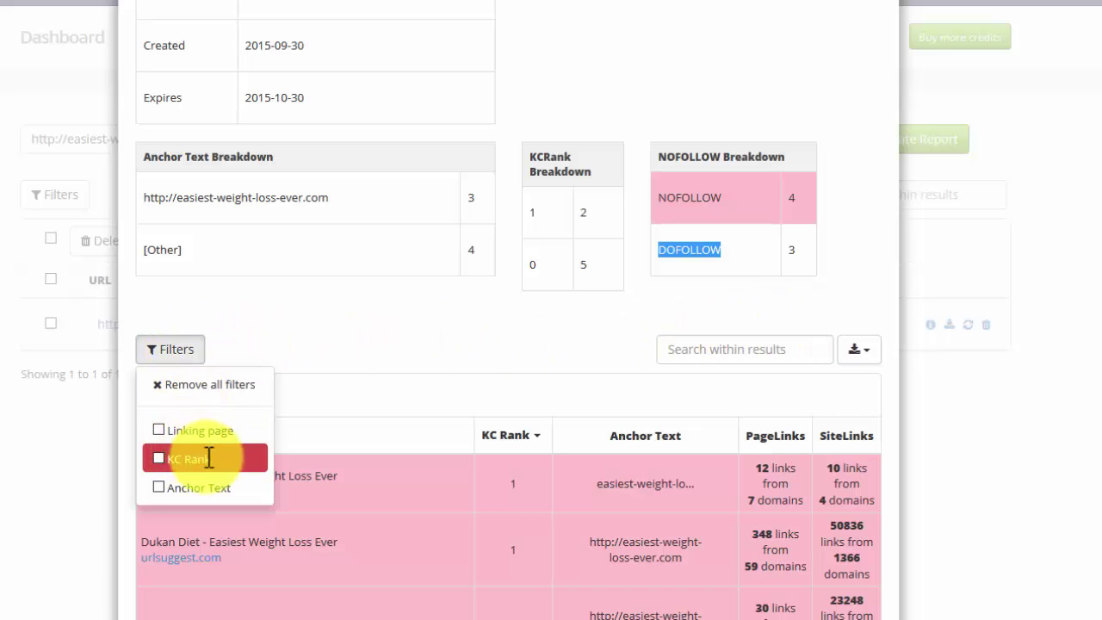
click(157, 460)
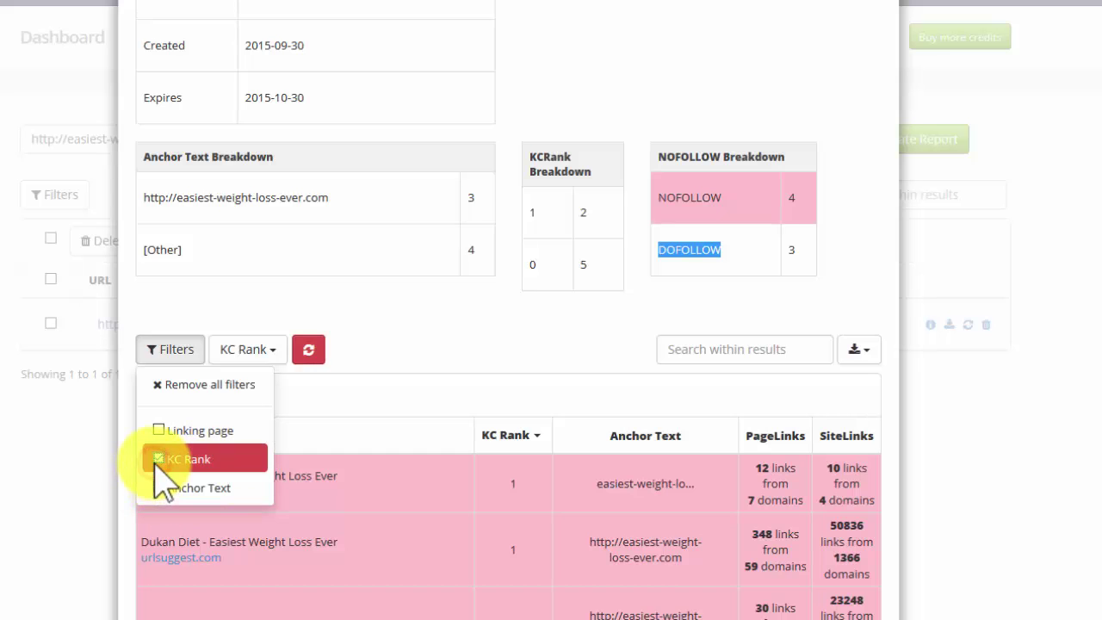
click(155, 461)
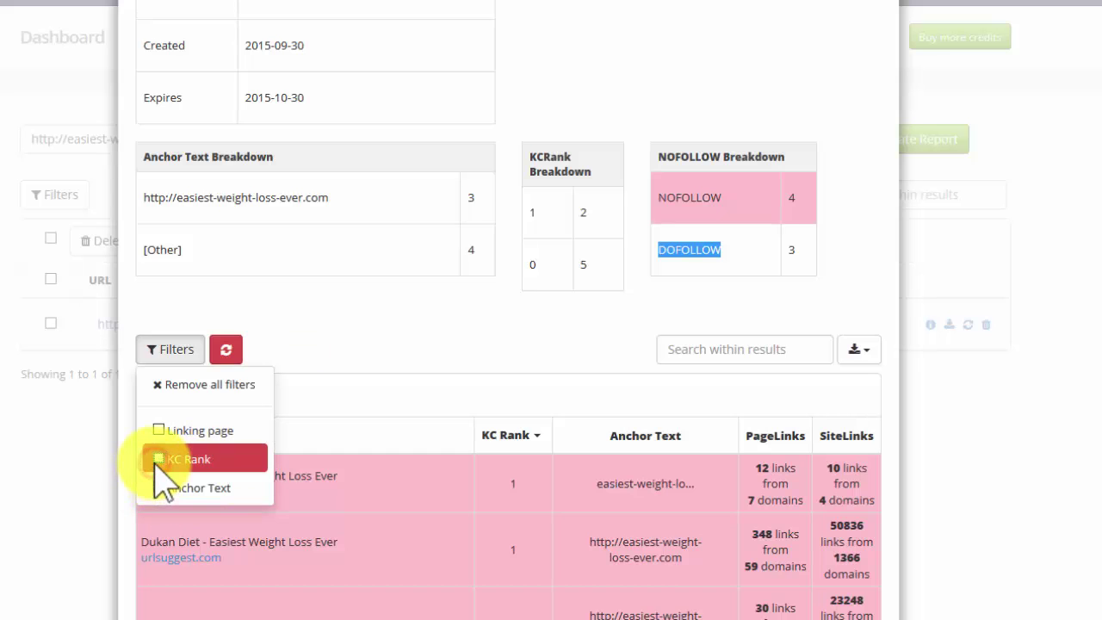
click(433, 326)
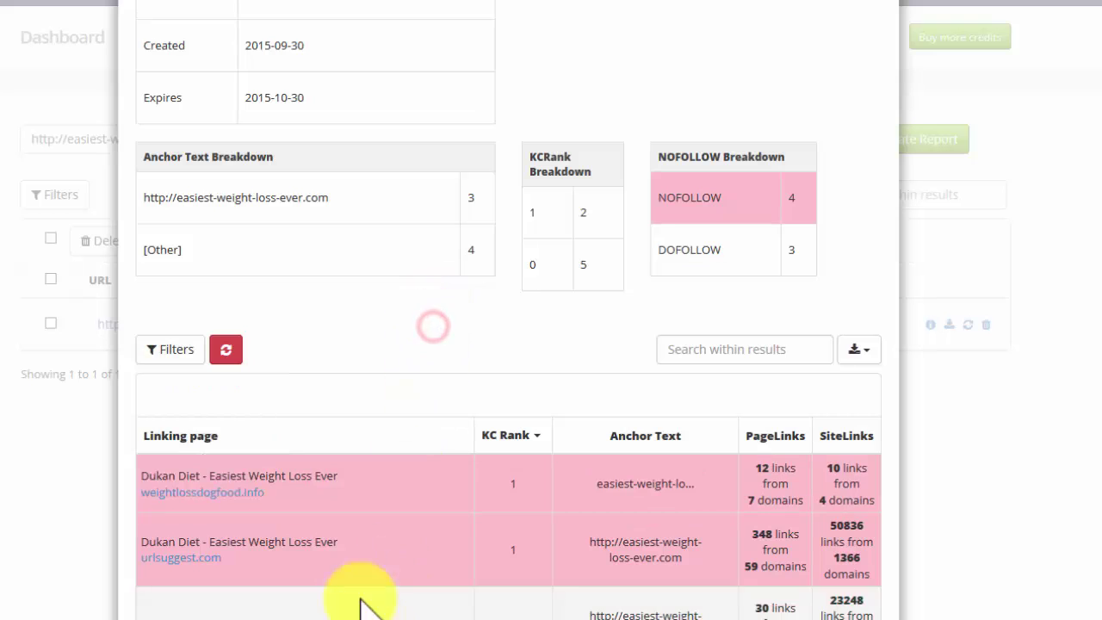
Close the backlink report to return to the dashboard listing EWLE and EWLE Atkins page.
scroll(340, 468, down, 2)
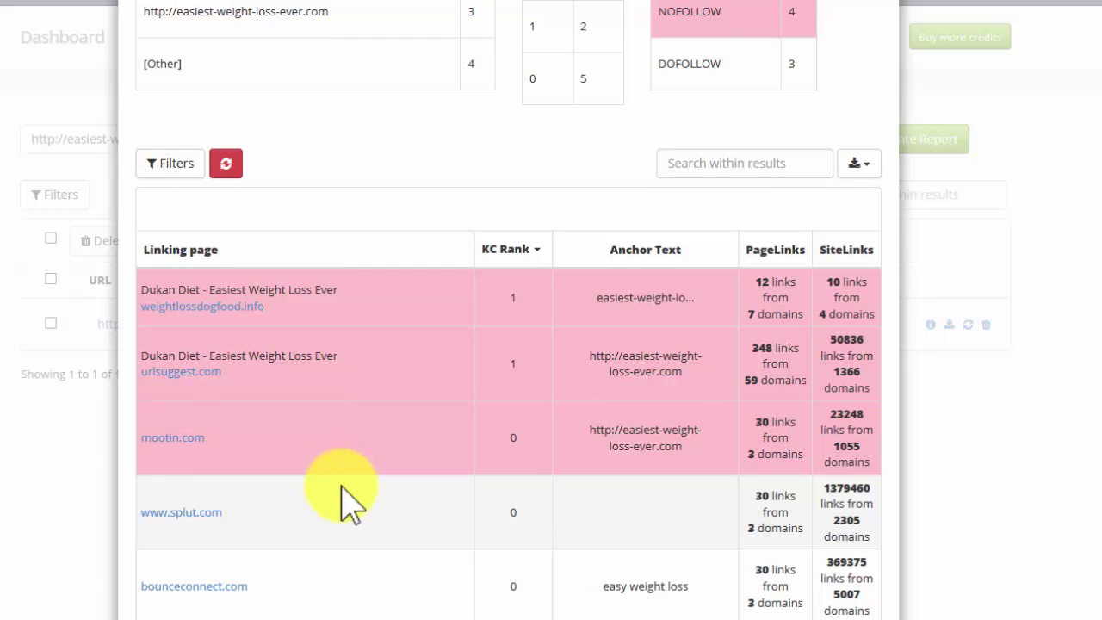
scroll(353, 543, down, 2)
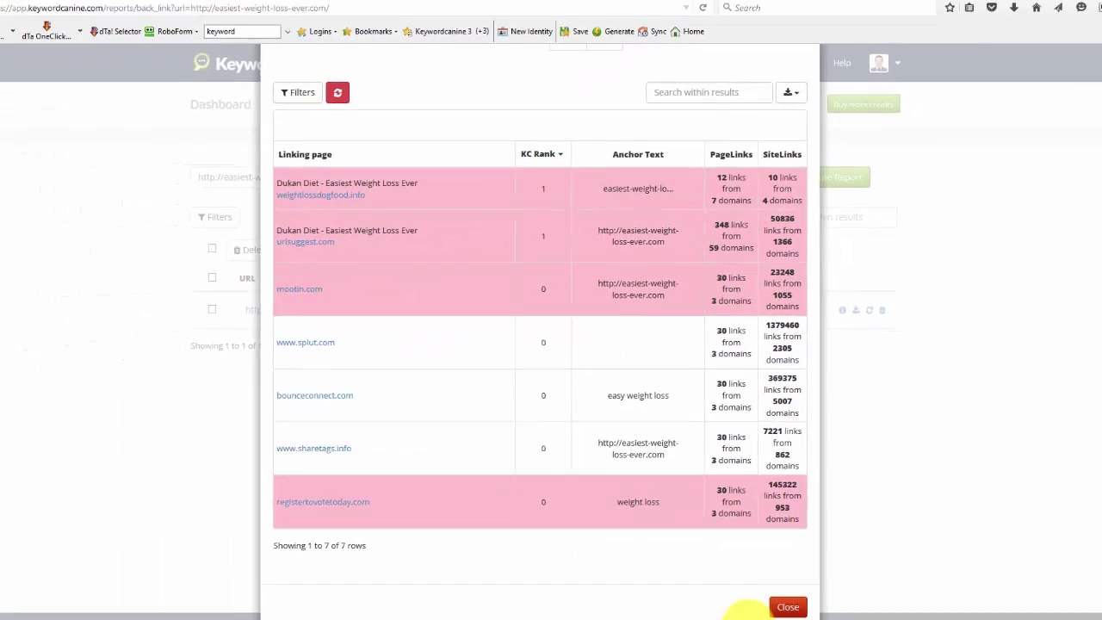
click(787, 606)
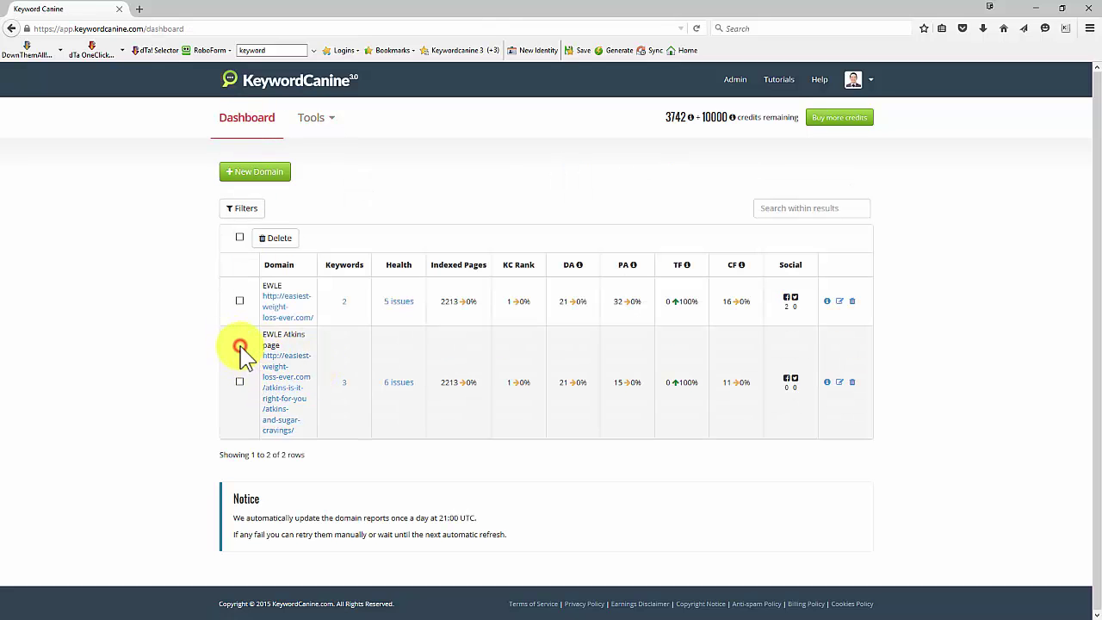
Create a New backlinks report for the EWLE Atkins page with All Data as the data source.
click(241, 347)
click(401, 235)
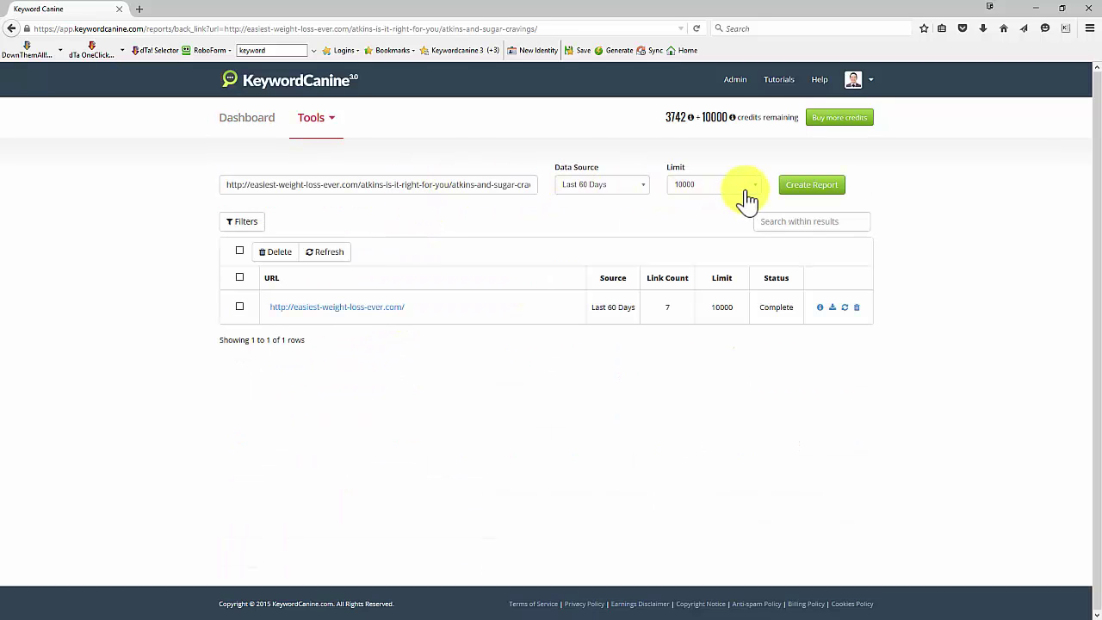
click(594, 197)
click(570, 238)
click(801, 191)
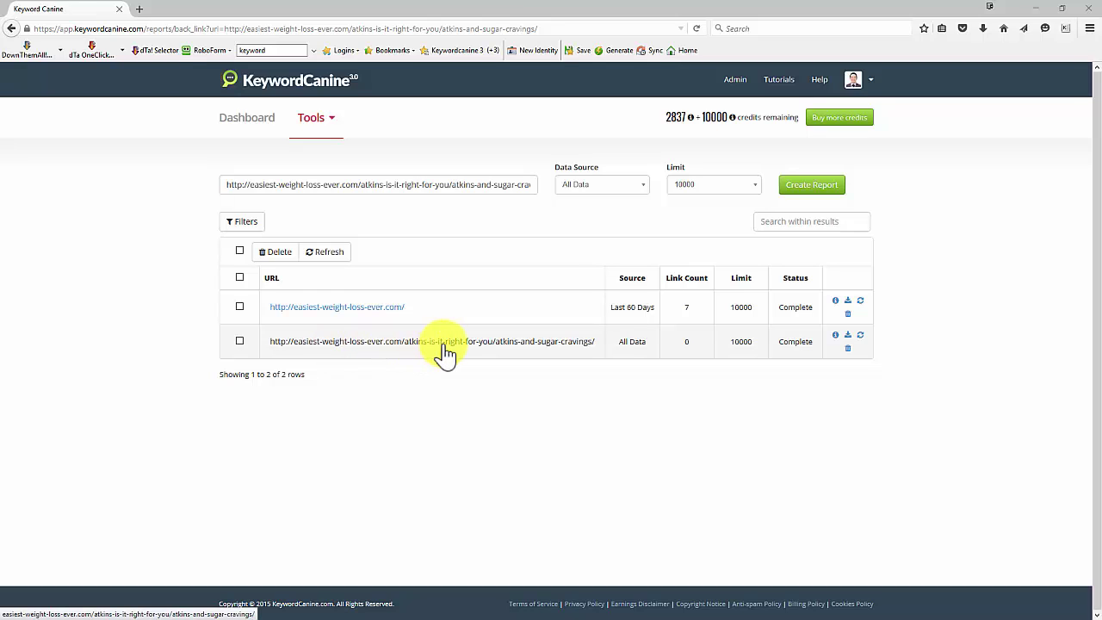
click(247, 121)
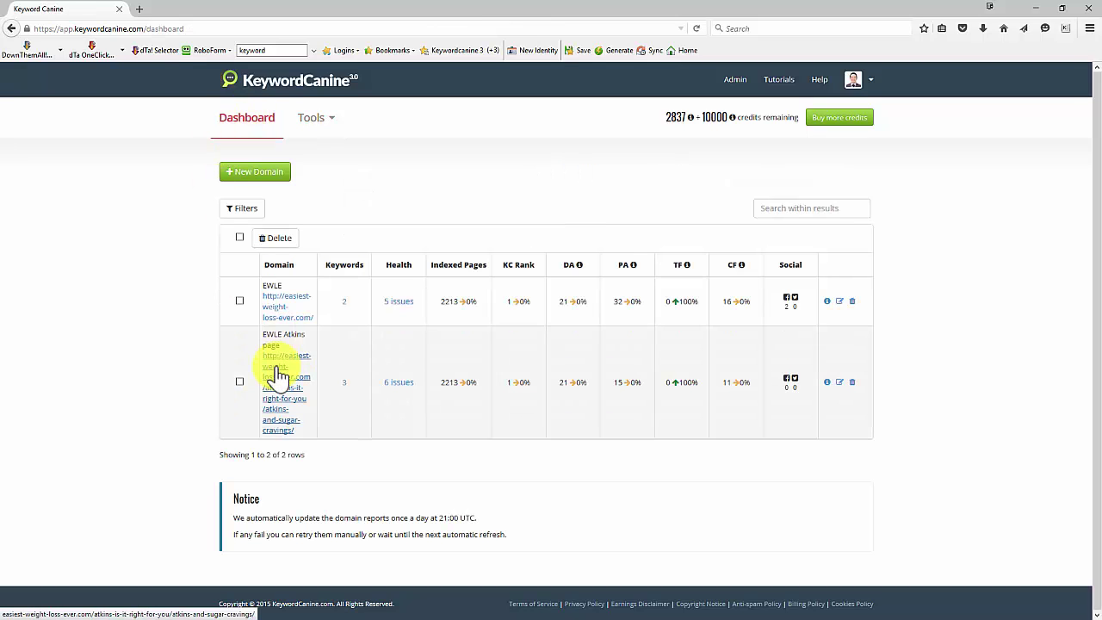
click(241, 288)
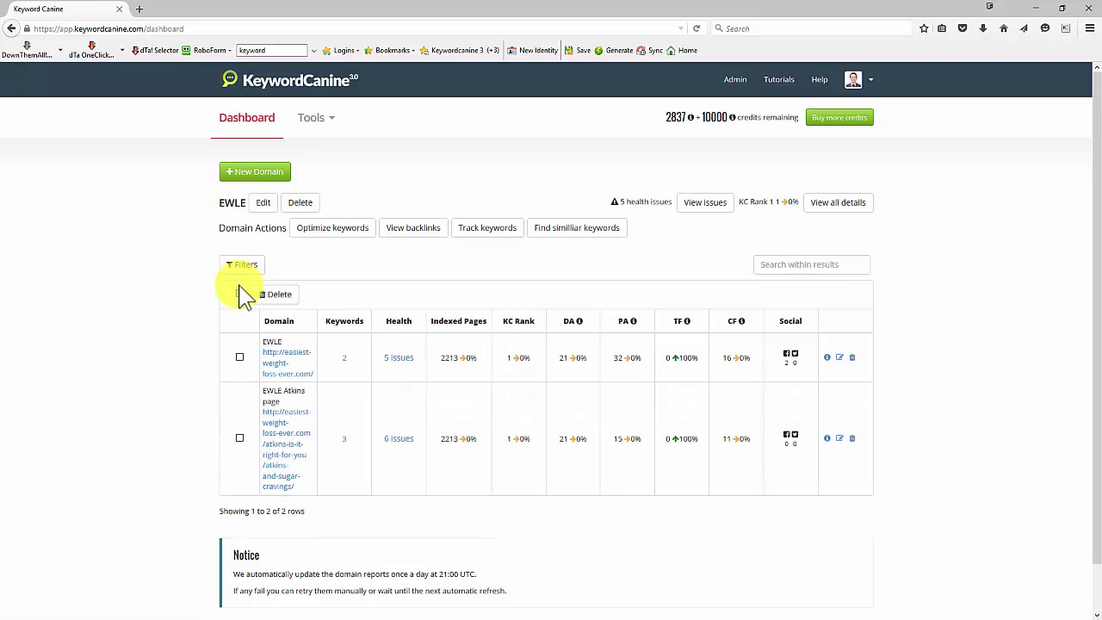
click(328, 230)
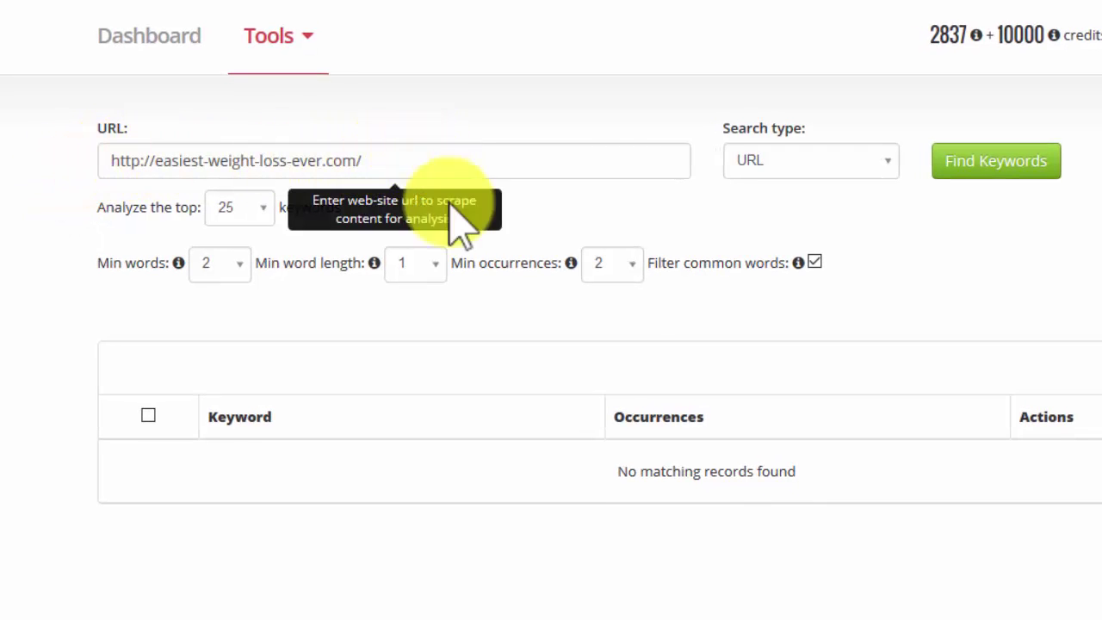
click(881, 163)
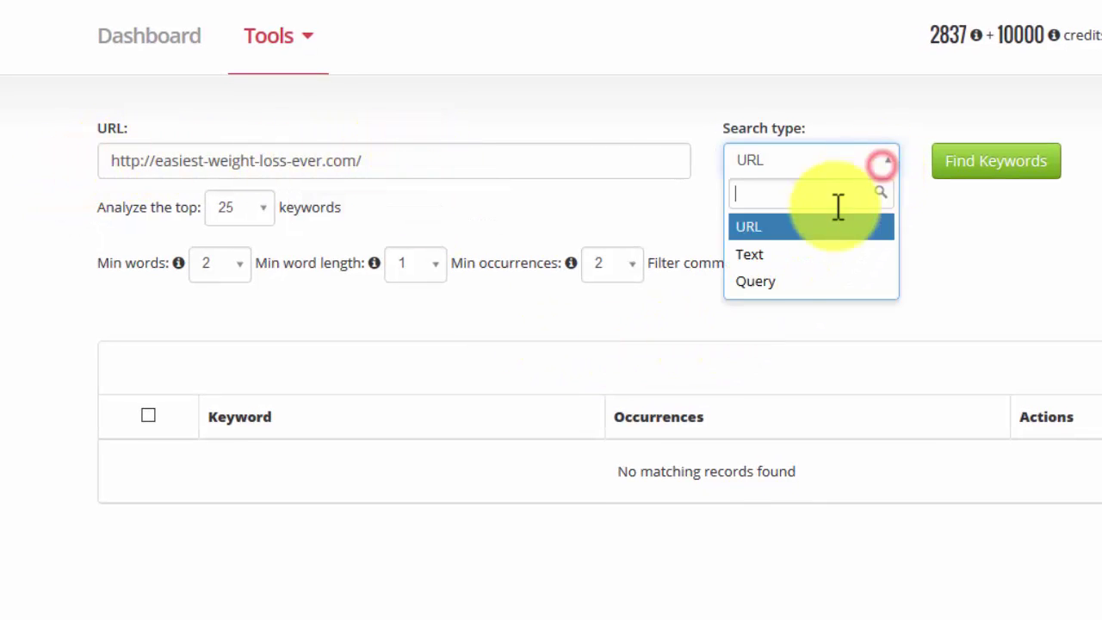
click(766, 255)
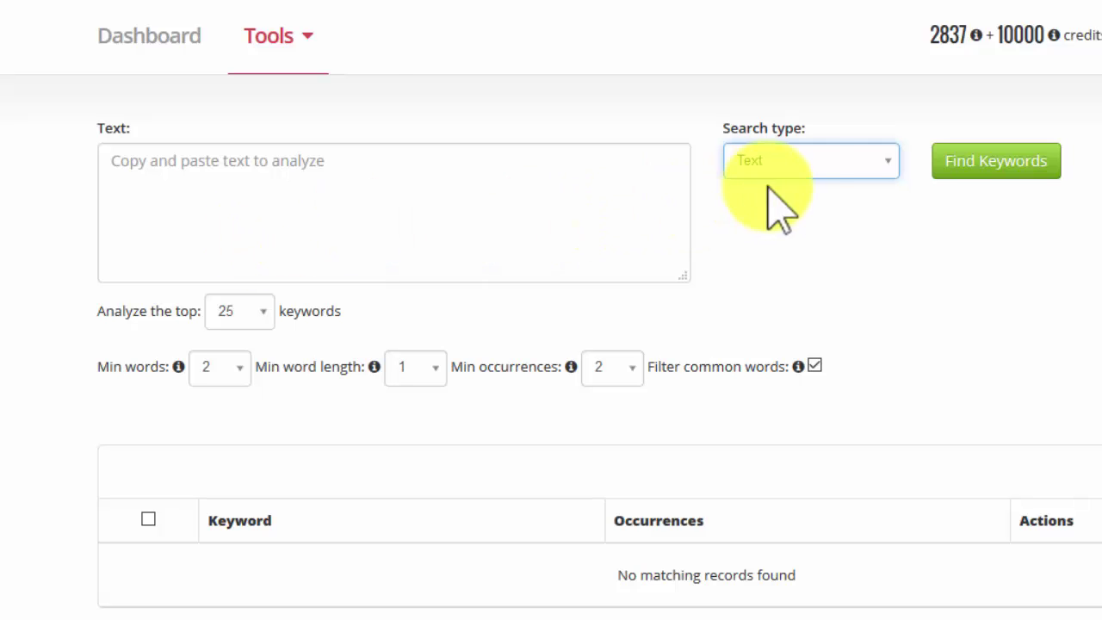
click(802, 166)
click(773, 281)
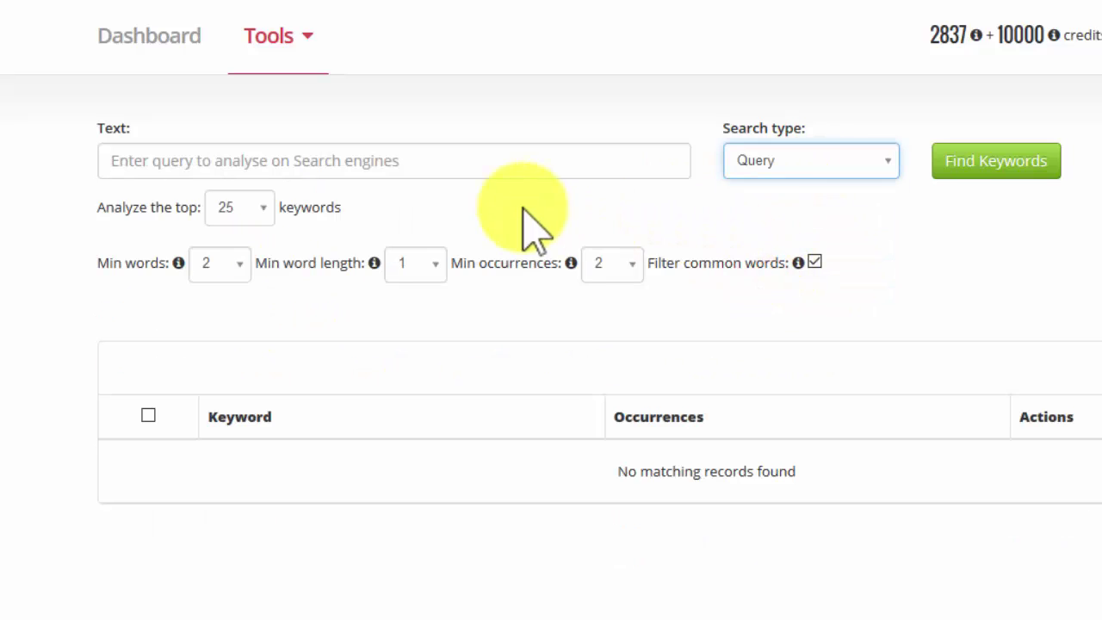
click(804, 166)
click(769, 227)
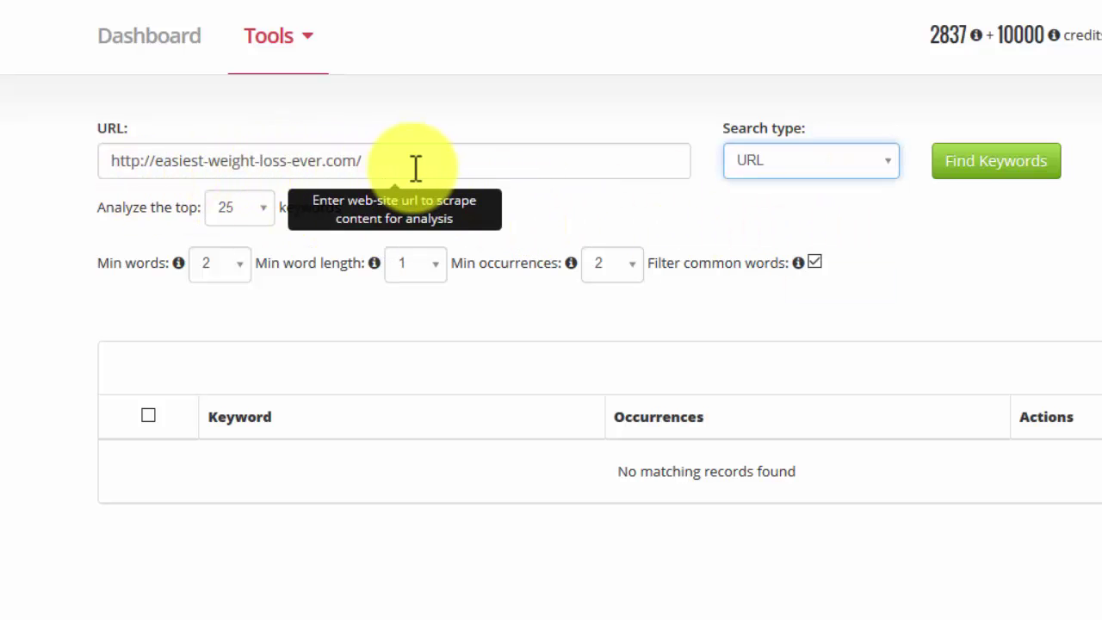
drag(416, 168, 93, 162)
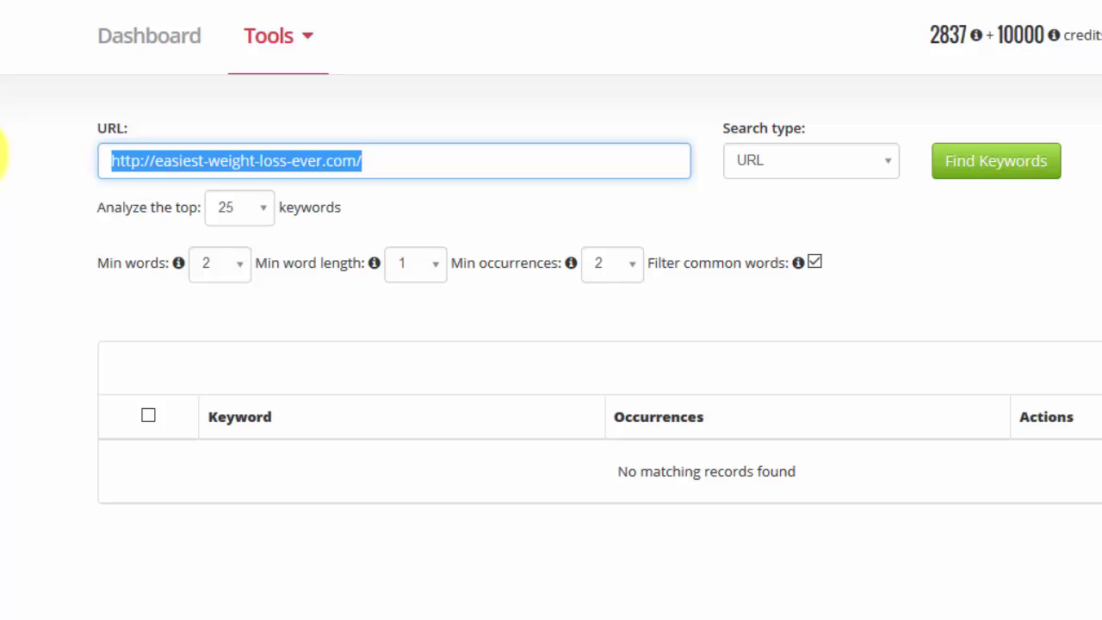
Run Find Keywords on easiest-weight-loss-ever.com and review the results, led by 'eau de' with 13 occurrences.
click(983, 161)
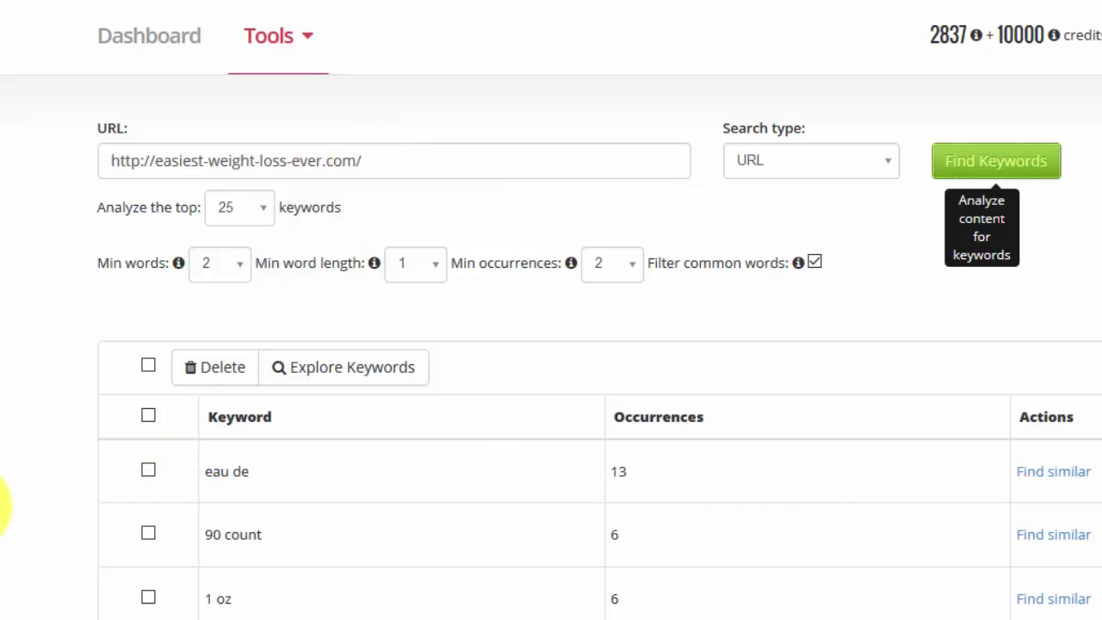
scroll(2, 504, down, 2)
scroll(295, 332, down, 3)
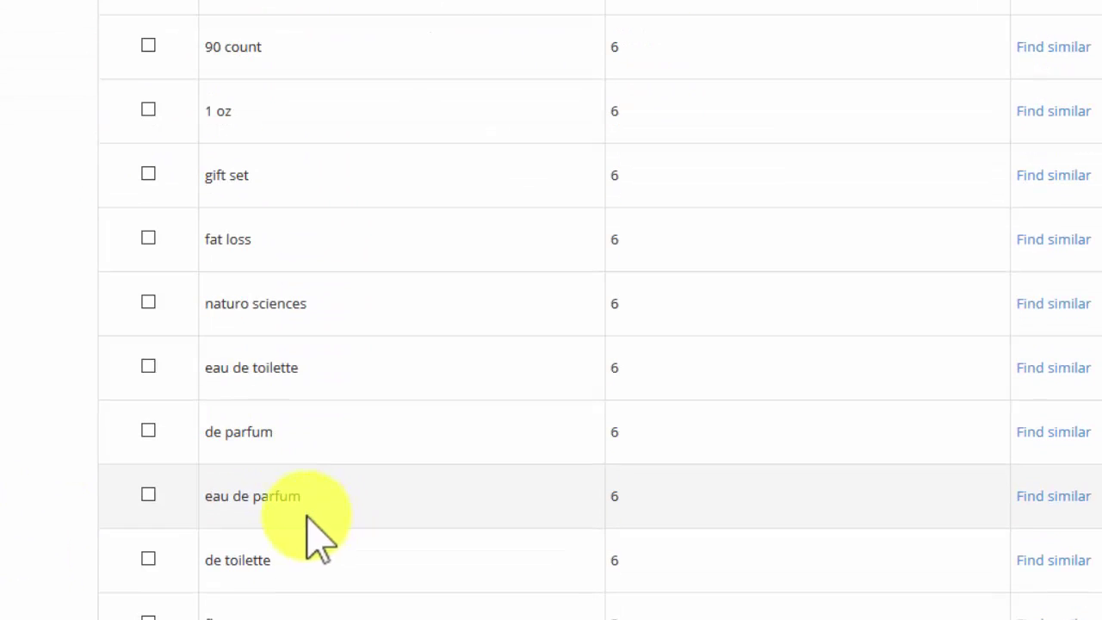
scroll(345, 490, up, 5)
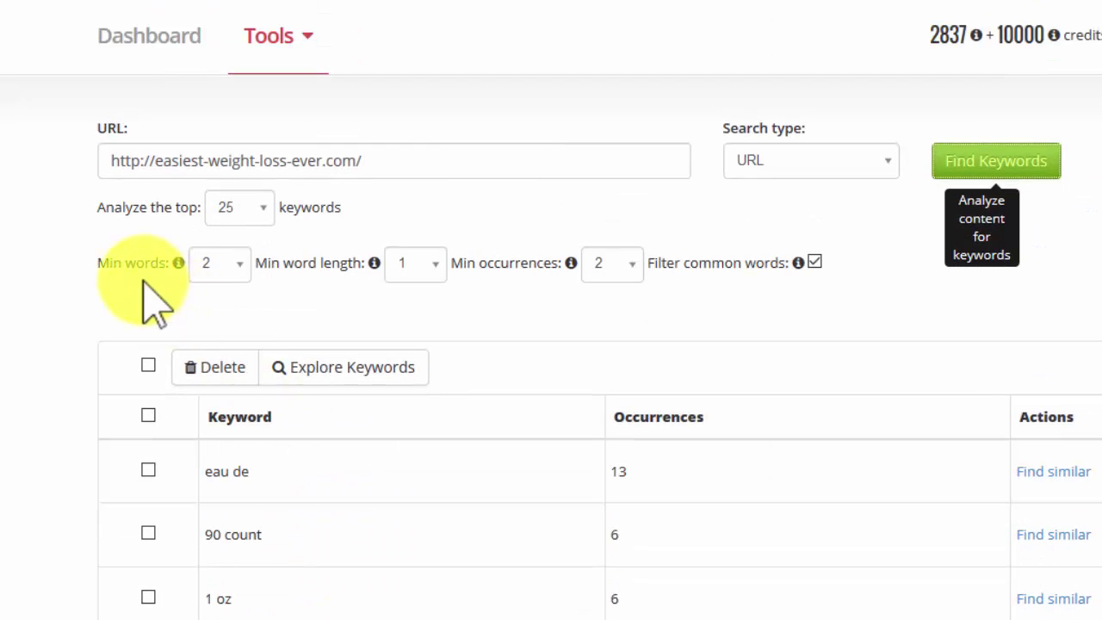
Rerun Find Keywords with minimum 3 words, minimum word length 2 and minimum 1 occurrence.
click(239, 267)
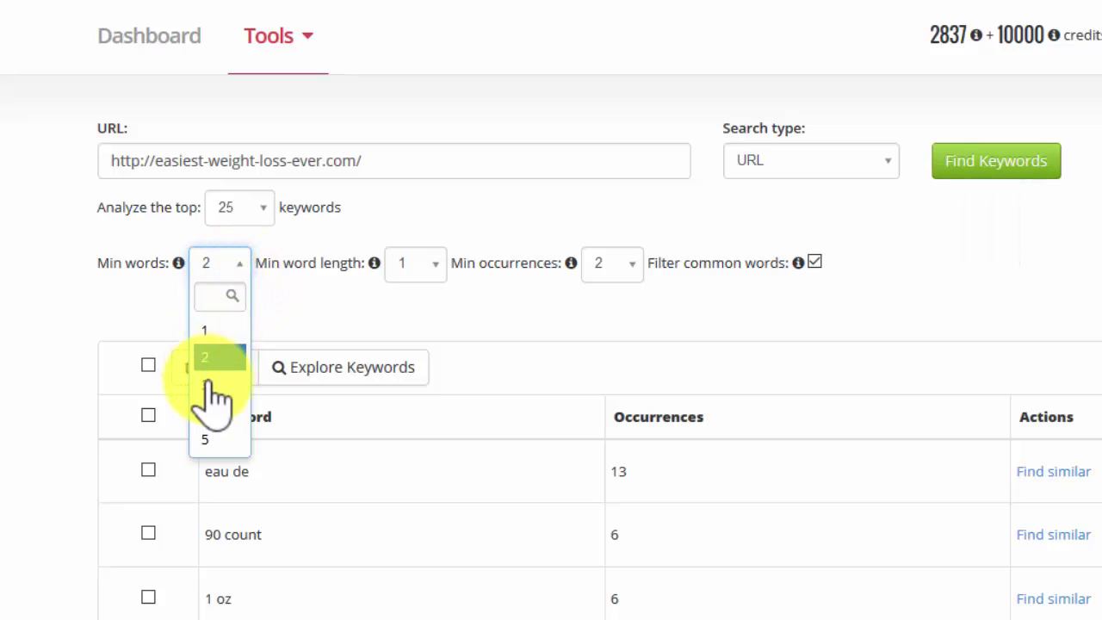
click(210, 388)
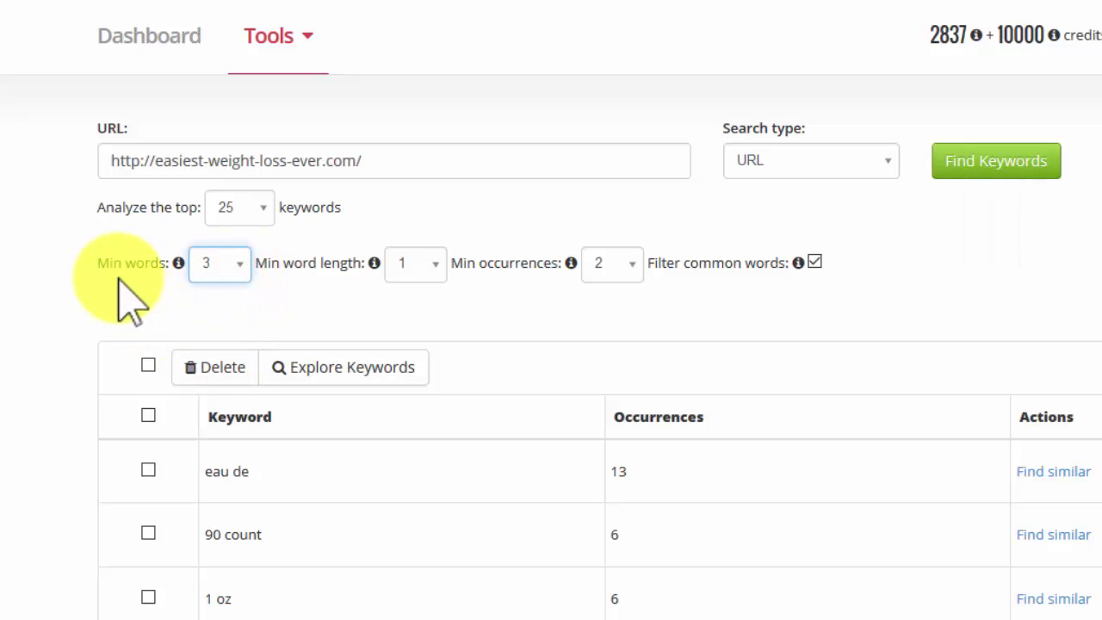
click(427, 265)
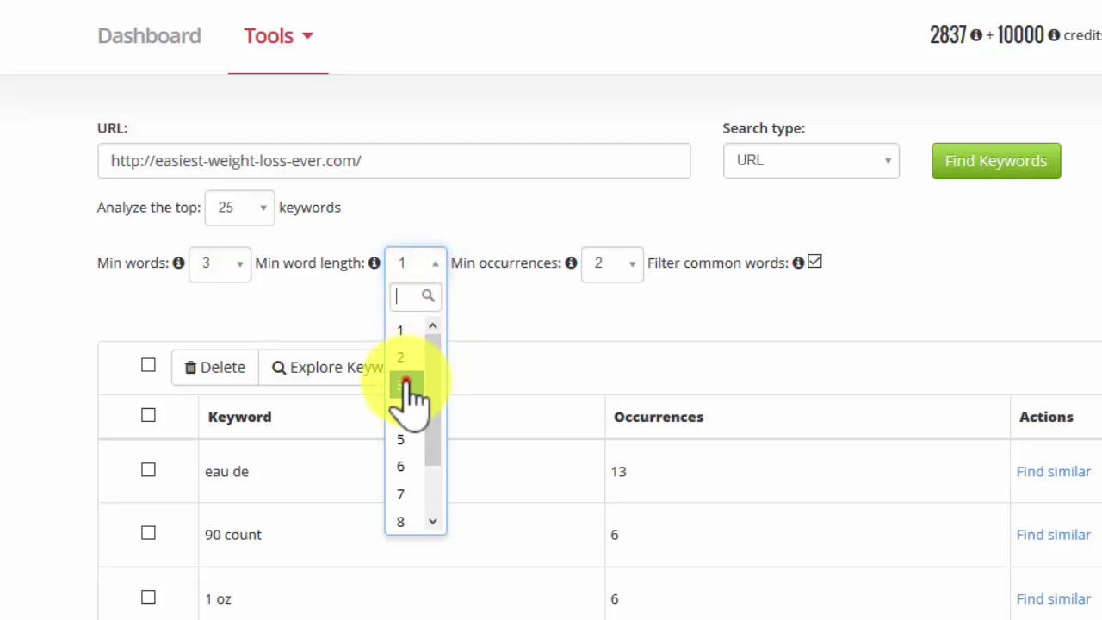
click(407, 385)
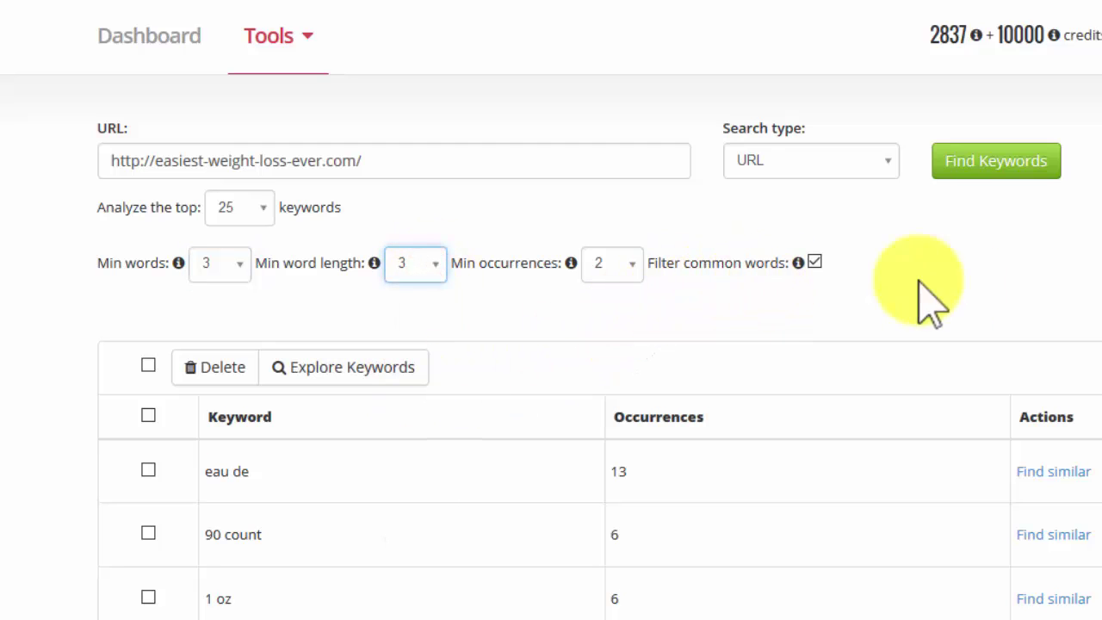
click(1095, 283)
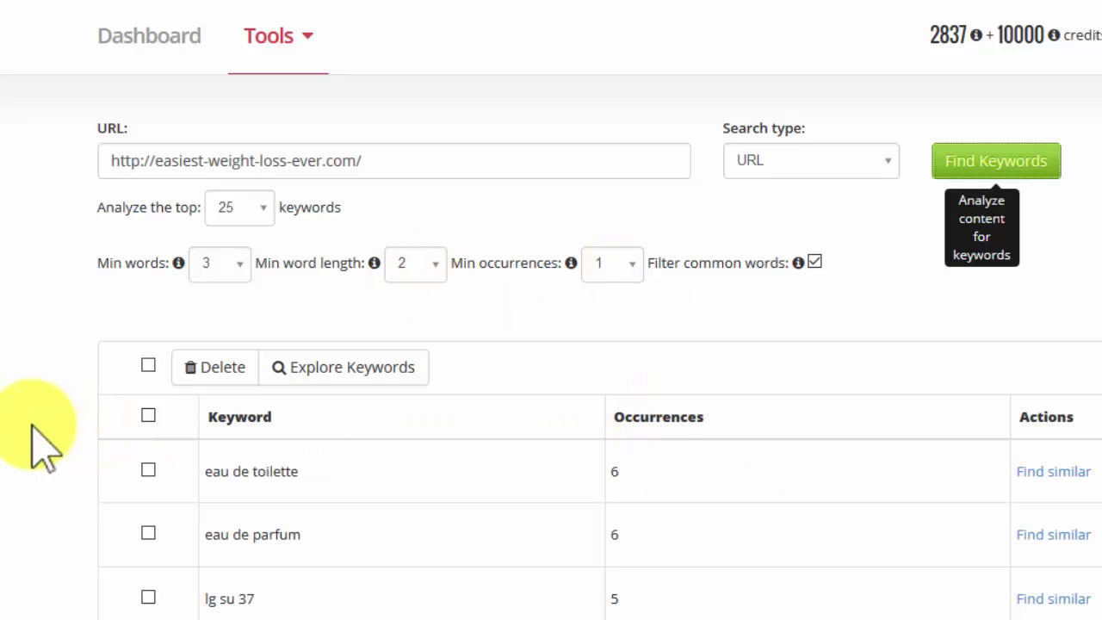
Find keywords similar to 'fat loss and mood', then go back to the domain dashboard.
scroll(31, 439, down, 5)
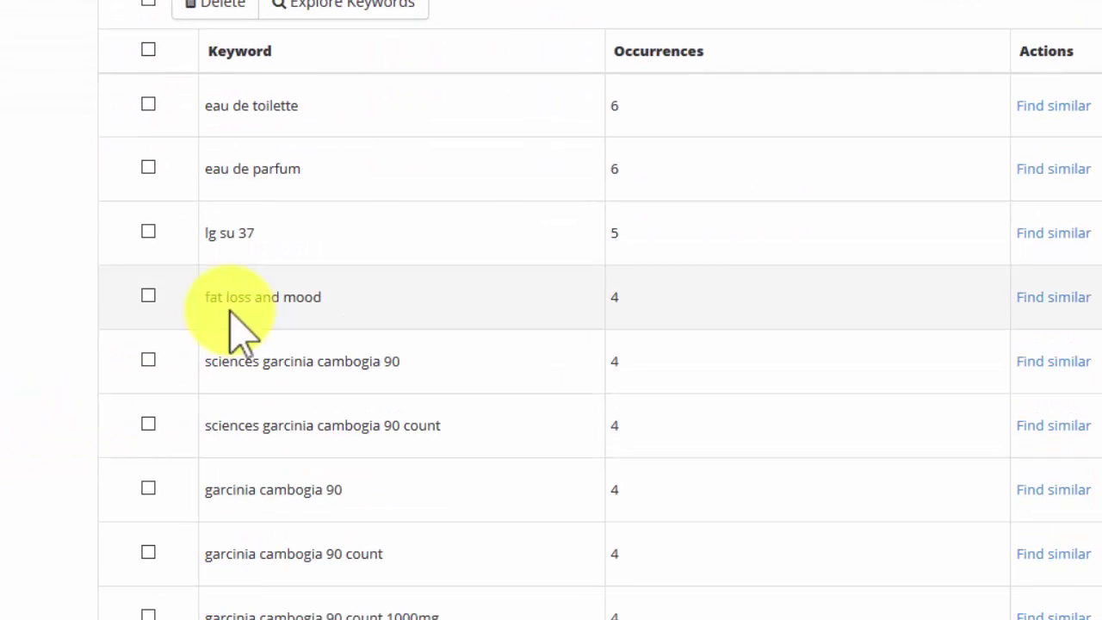
drag(199, 301, 337, 300)
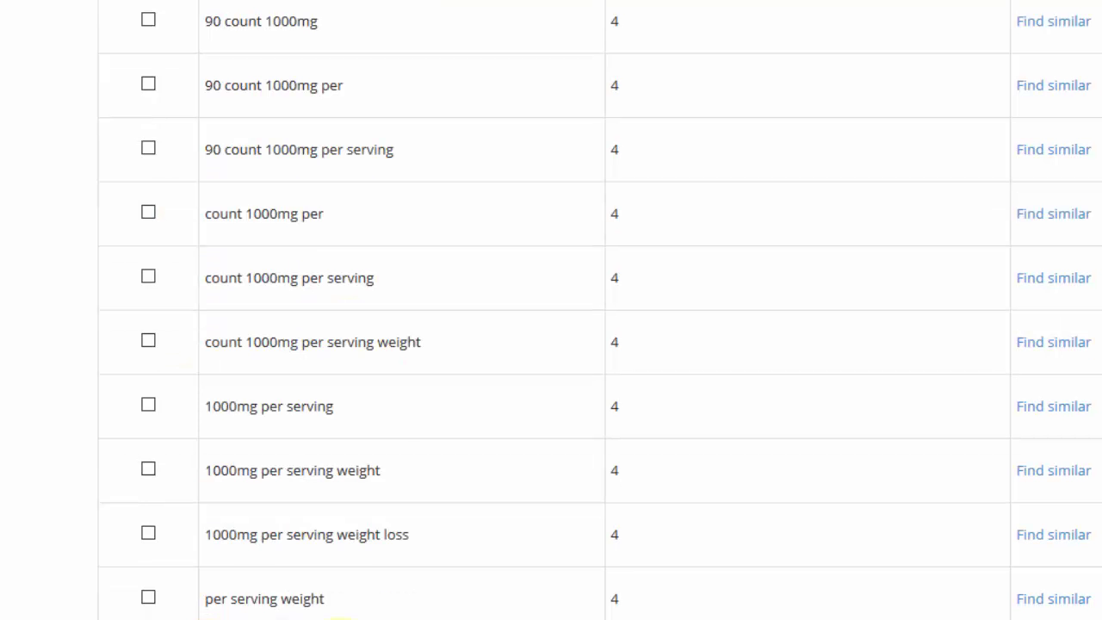
scroll(332, 602, up, 13)
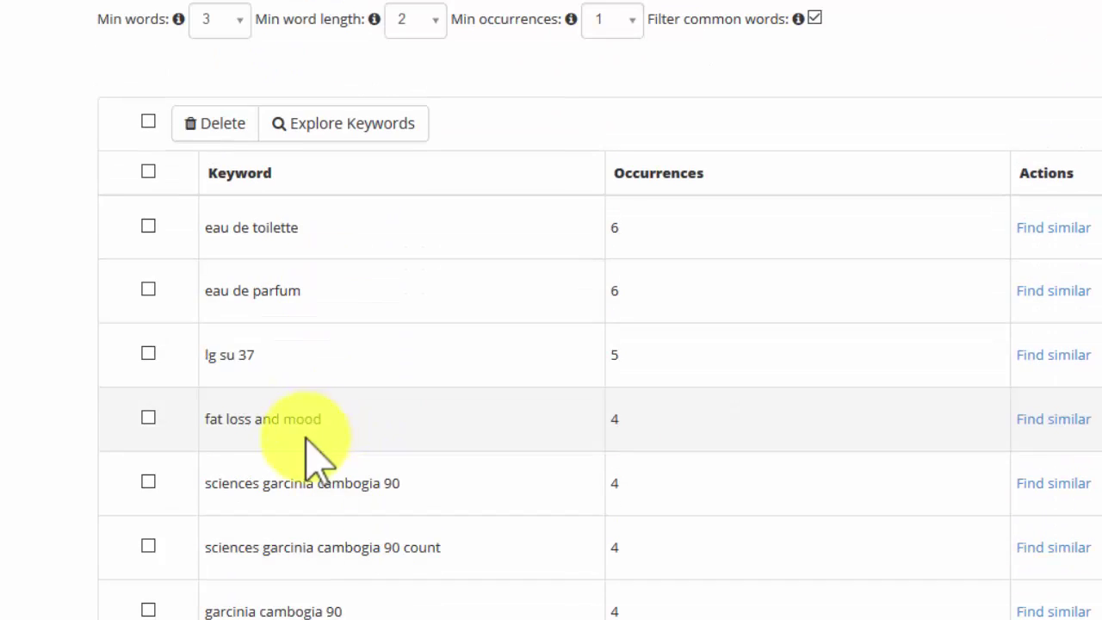
drag(202, 417, 327, 421)
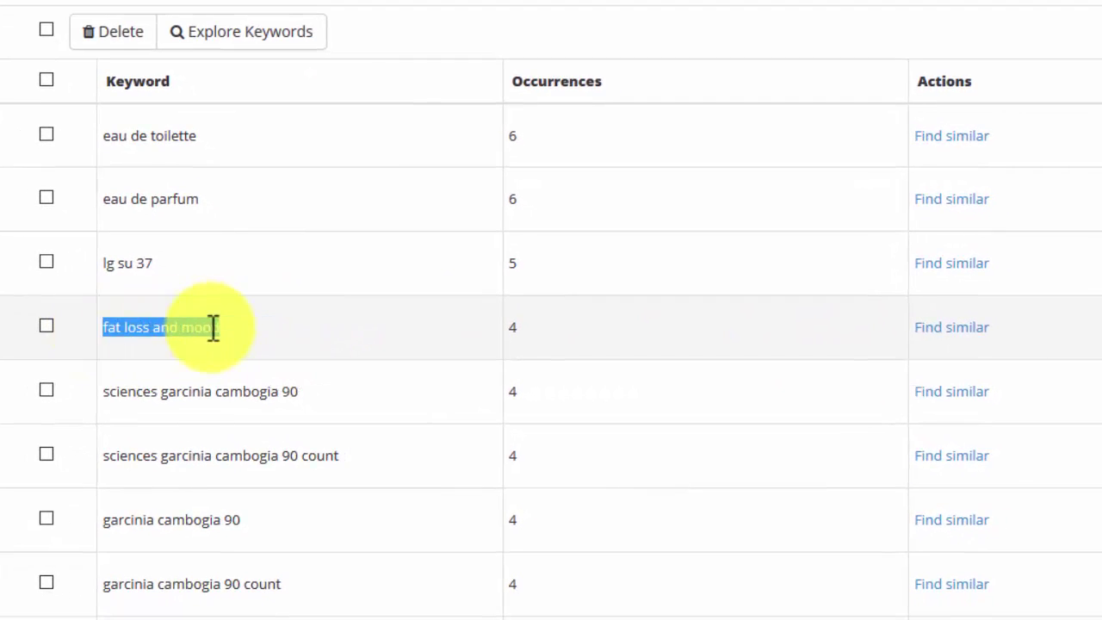
click(951, 327)
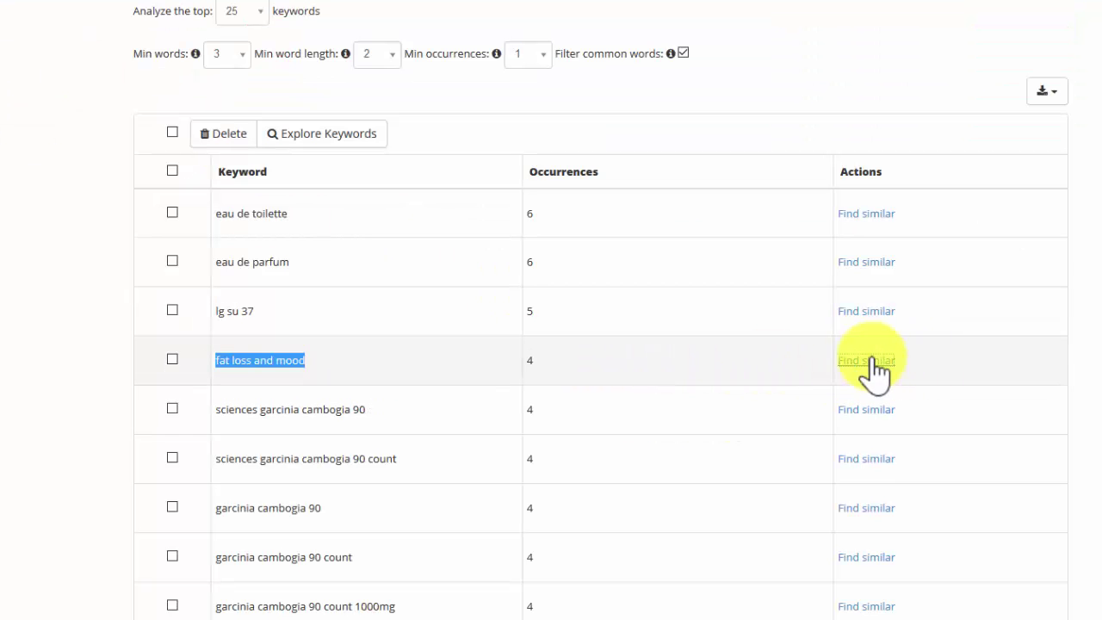
click(876, 360)
scroll(332, 400, down, 3)
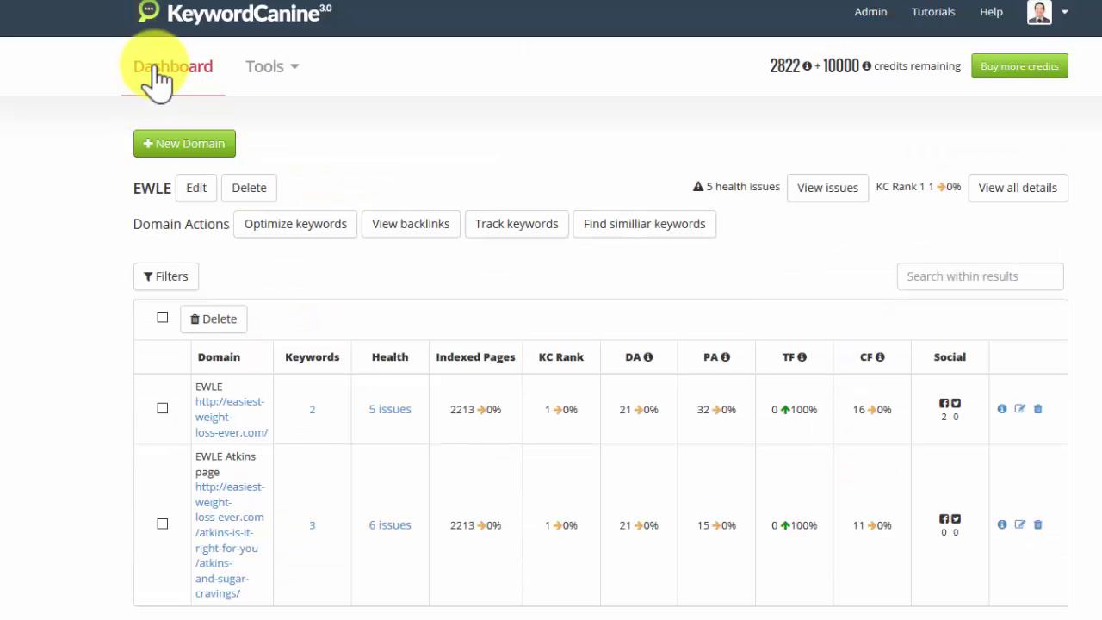
click(172, 68)
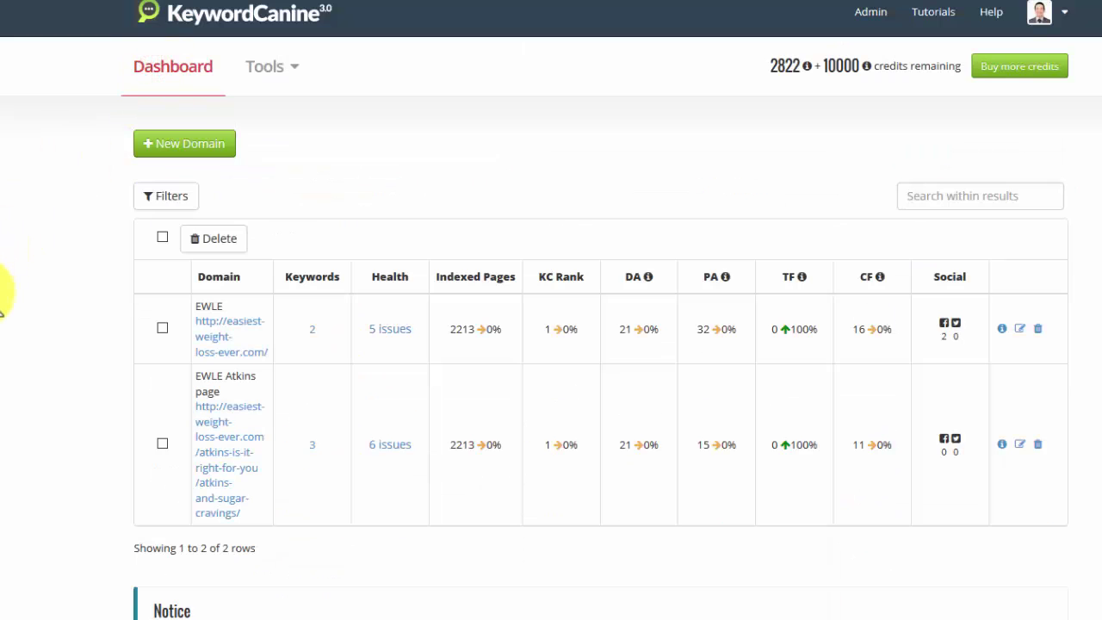
Open Track keywords for the EWLE domain and review its five keywords, all not in the top 100.
click(168, 323)
click(518, 225)
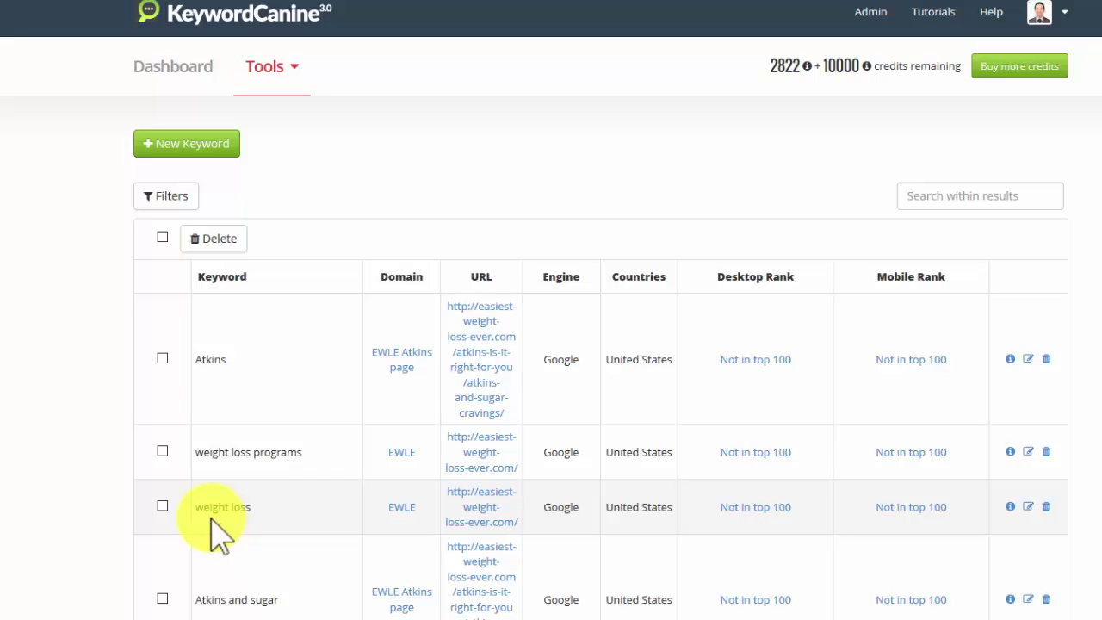
scroll(214, 531, down, 2)
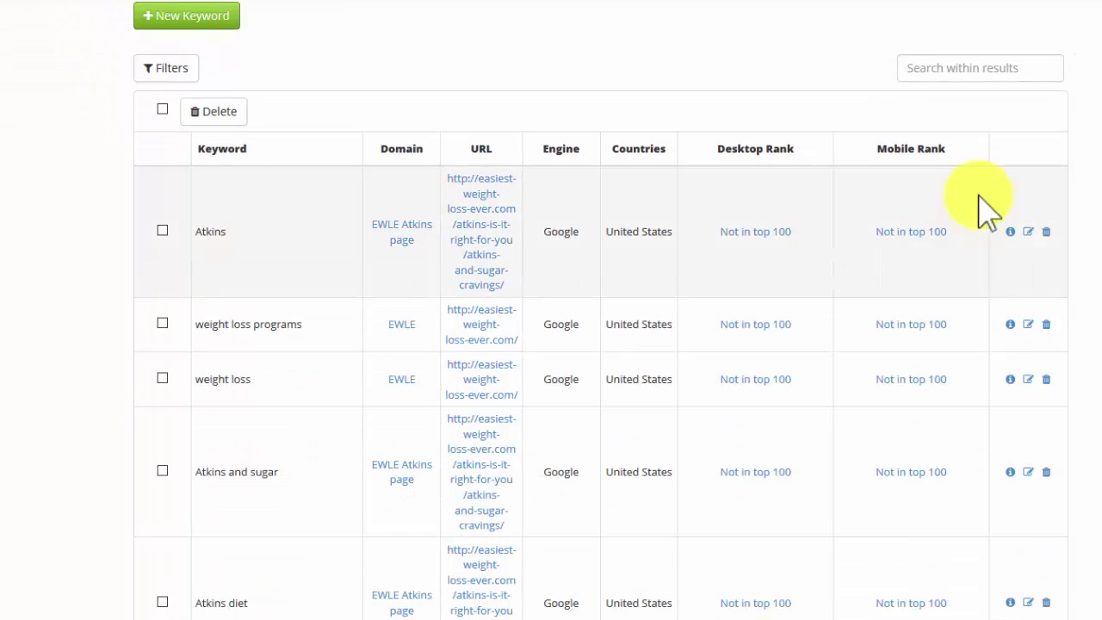
scroll(1095, 277, up, 2)
scroll(1095, 277, down, 1)
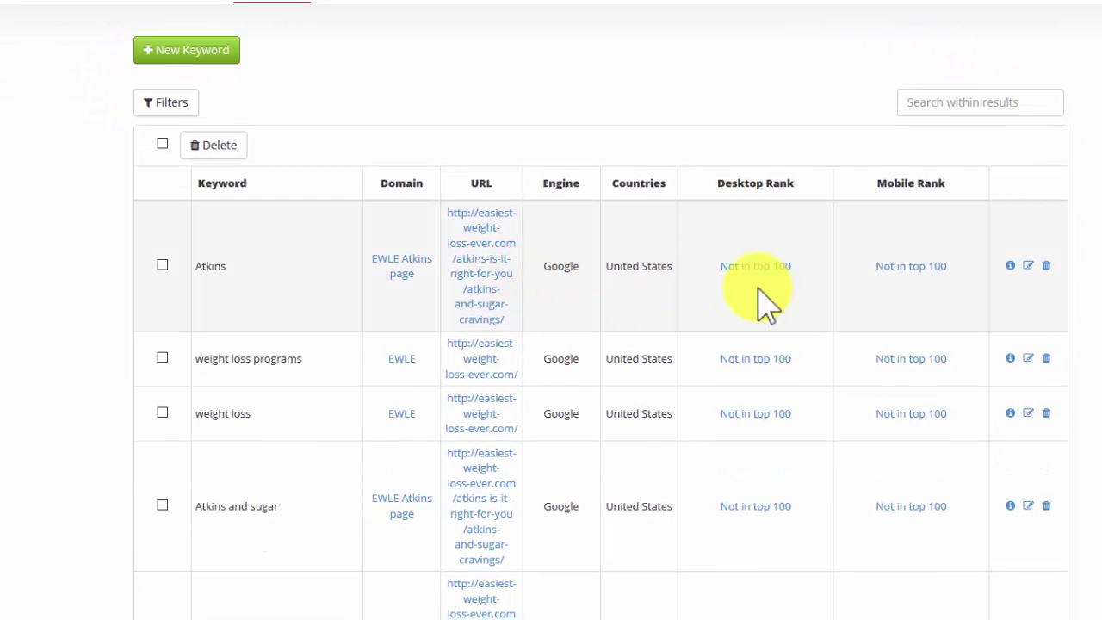
click(600, 270)
drag(600, 269, 547, 267)
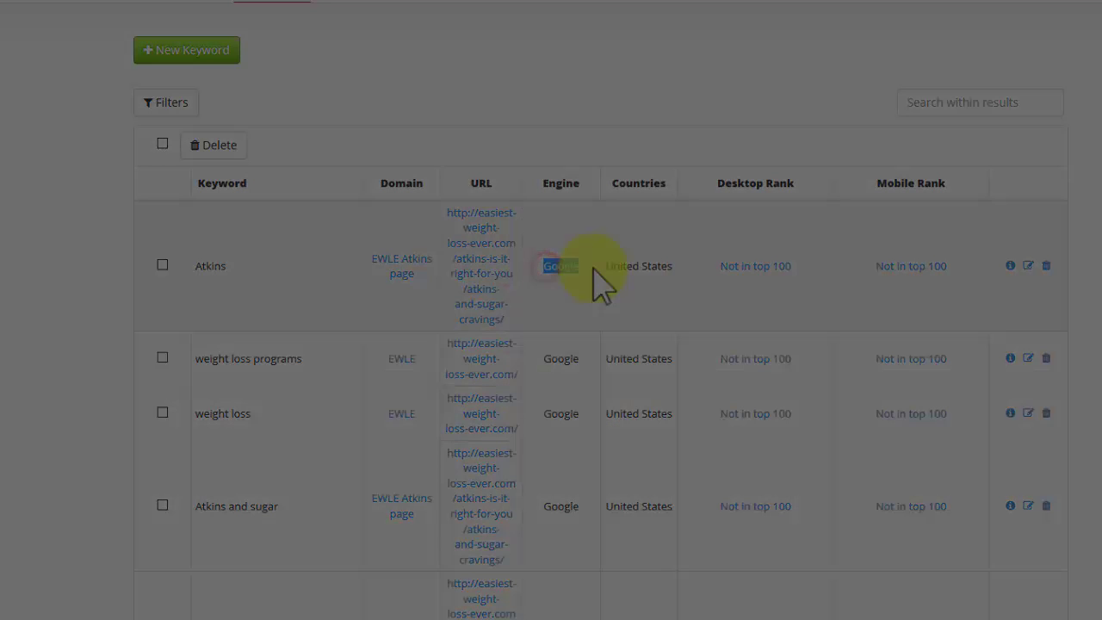